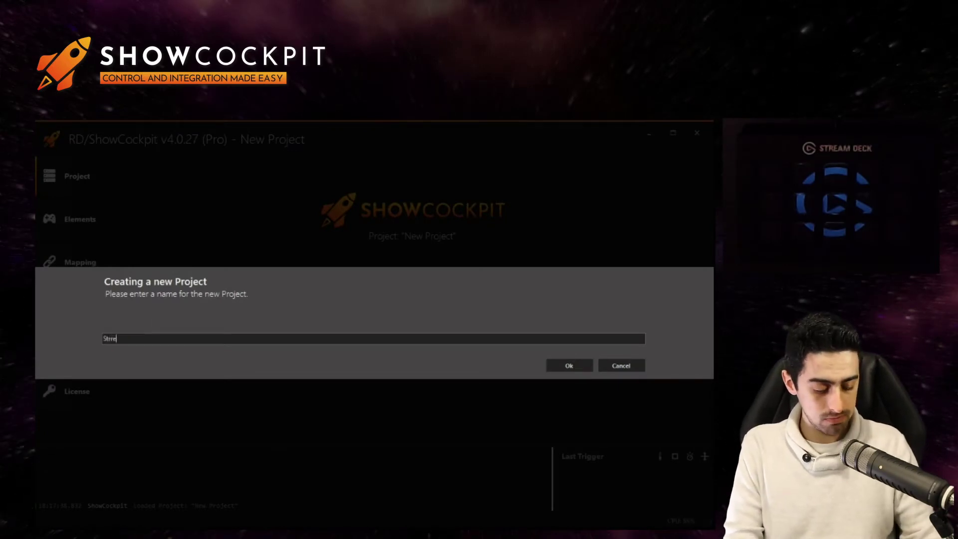
# Create a new project named "StreamDeck to DMX".
pyautogui.write('trre')
pyautogui.press('BackSpace')
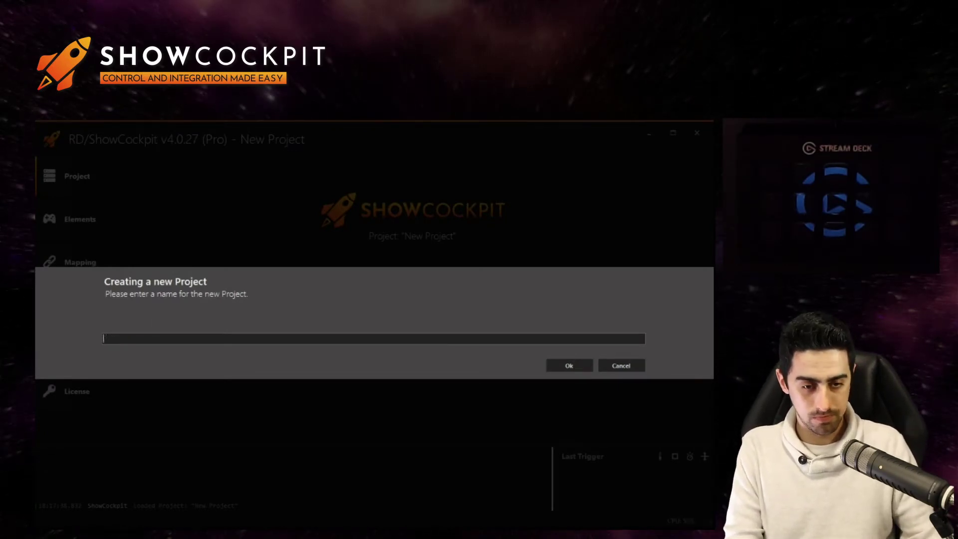
pyautogui.write('StreamDeck to ')
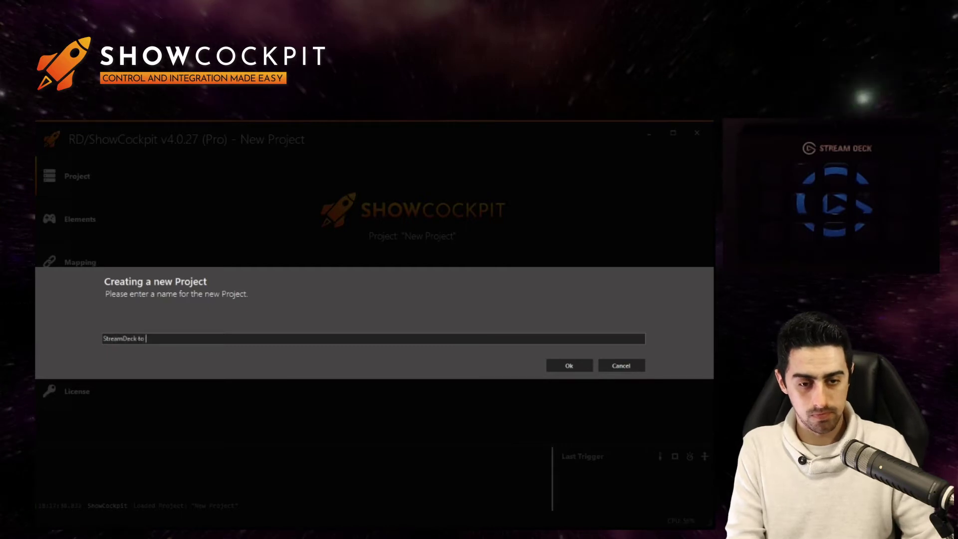
pyautogui.write('DMX')
pyautogui.press('Return')
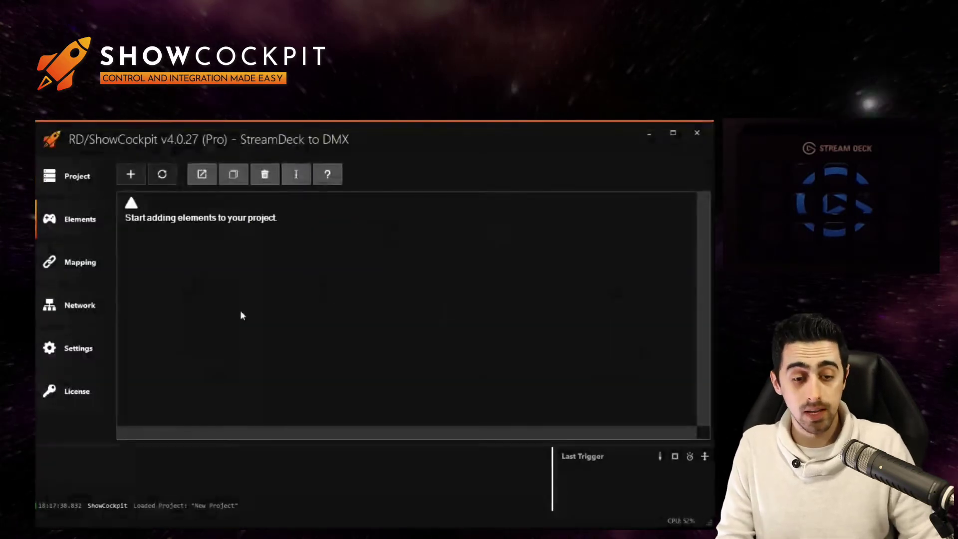
# Add an Elgato Stream Deck element to the project and place it near the upper-left corner of the workspace.
pyautogui.click(133, 176)
pyautogui.write('s')
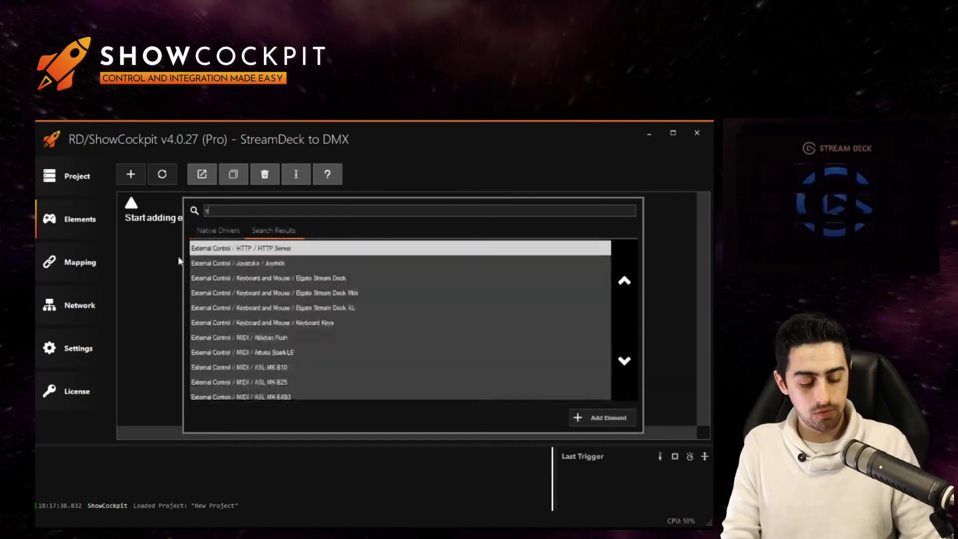
pyautogui.write('trea')
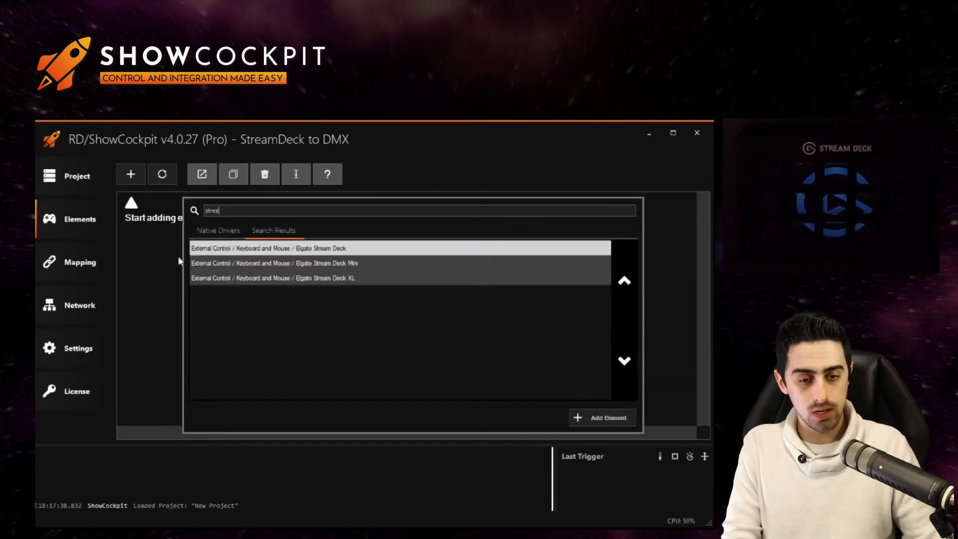
pyautogui.click(581, 420)
pyautogui.click(564, 364)
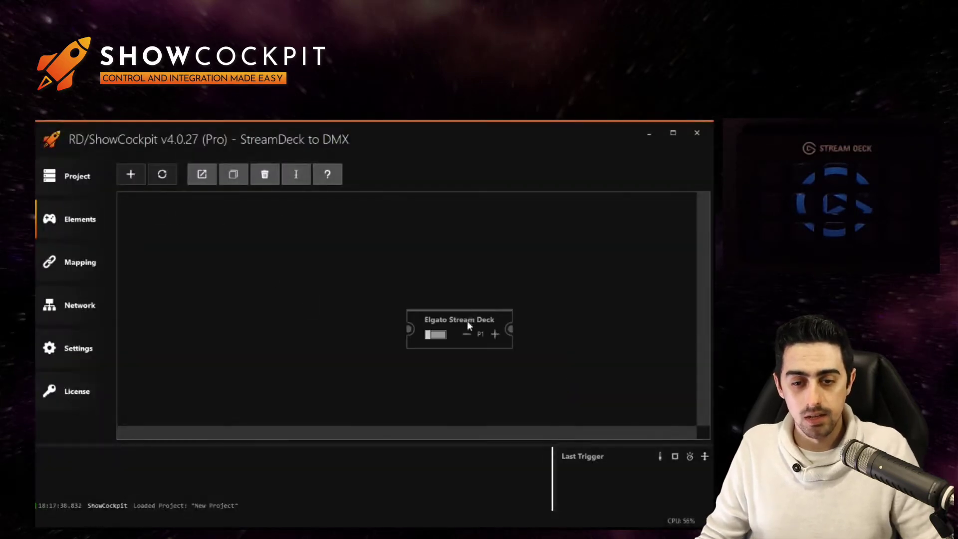
pyautogui.moveTo(467, 322); pyautogui.dragTo(201, 234)
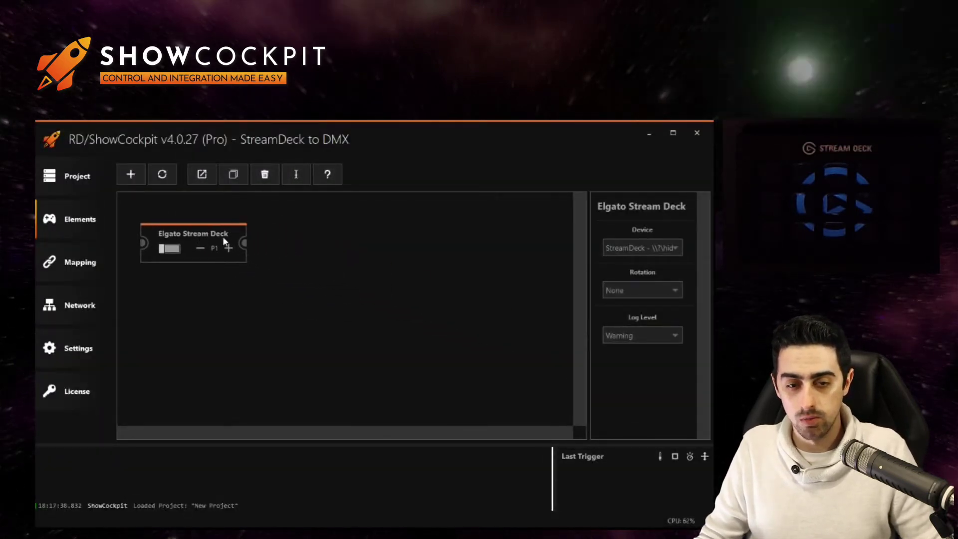
# Choose the StreamDeck device for the Elgato Stream Deck element and enable the element.
pyautogui.click(639, 250)
pyautogui.click(649, 263)
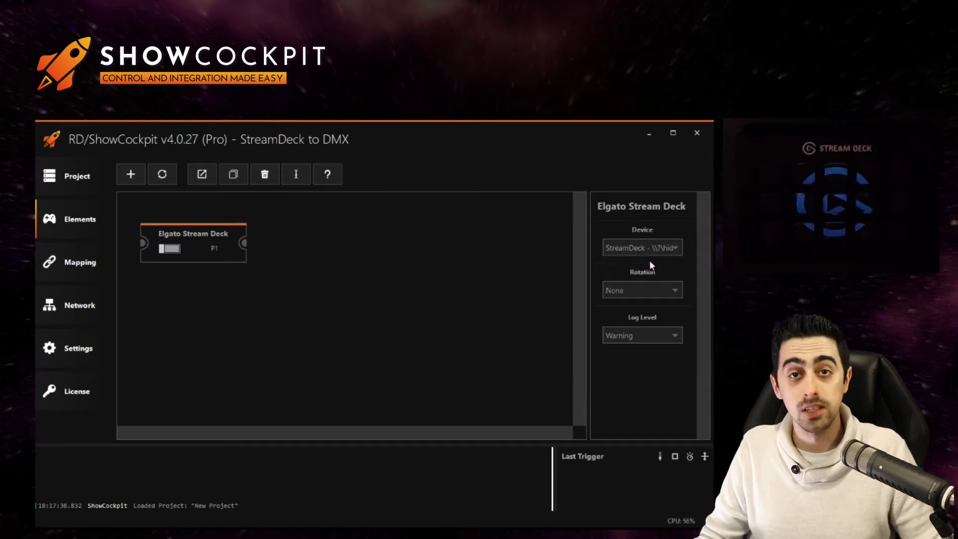
pyautogui.click(168, 248)
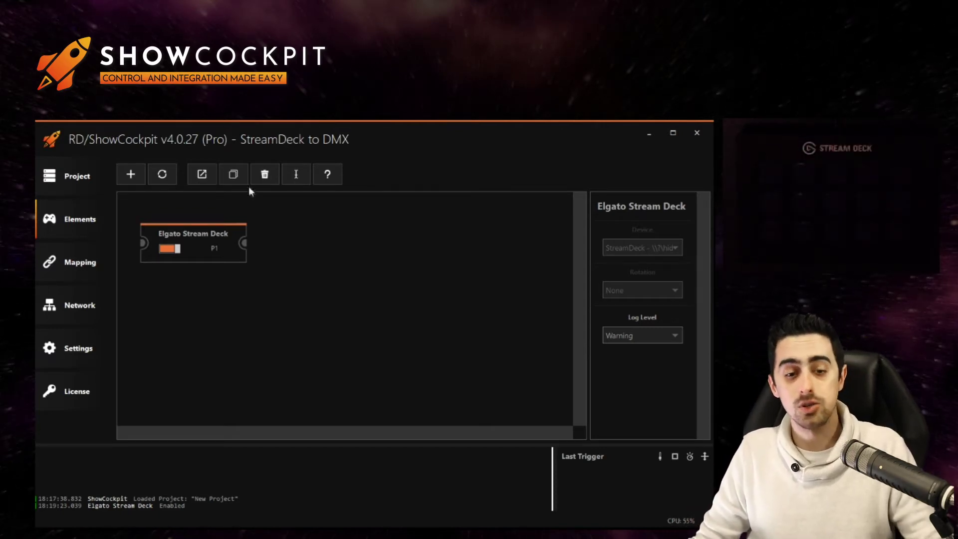
# Open the Stream Deck's button appearance editor and view the Edit ON and Edit OFF modes.
pyautogui.moveTo(218, 230)
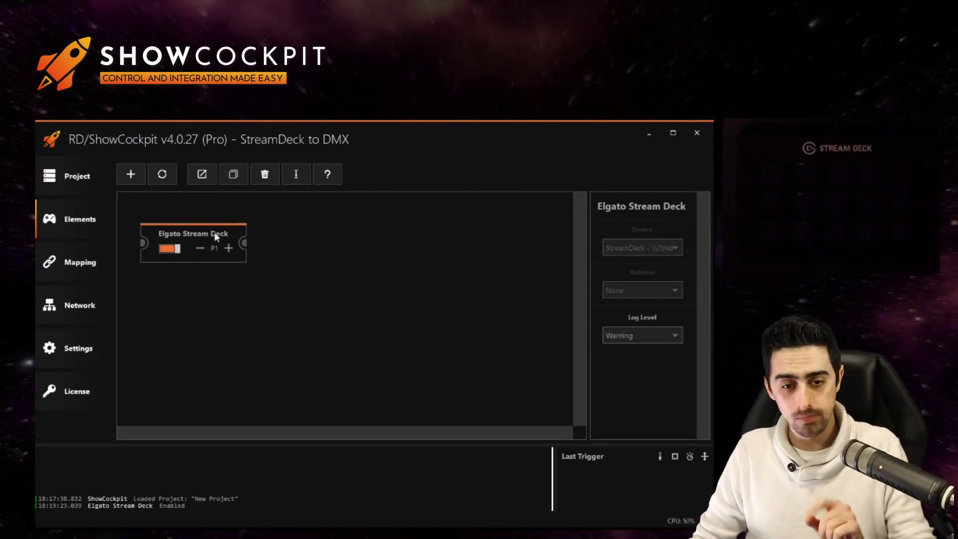
pyautogui.doubleClick(216, 236)
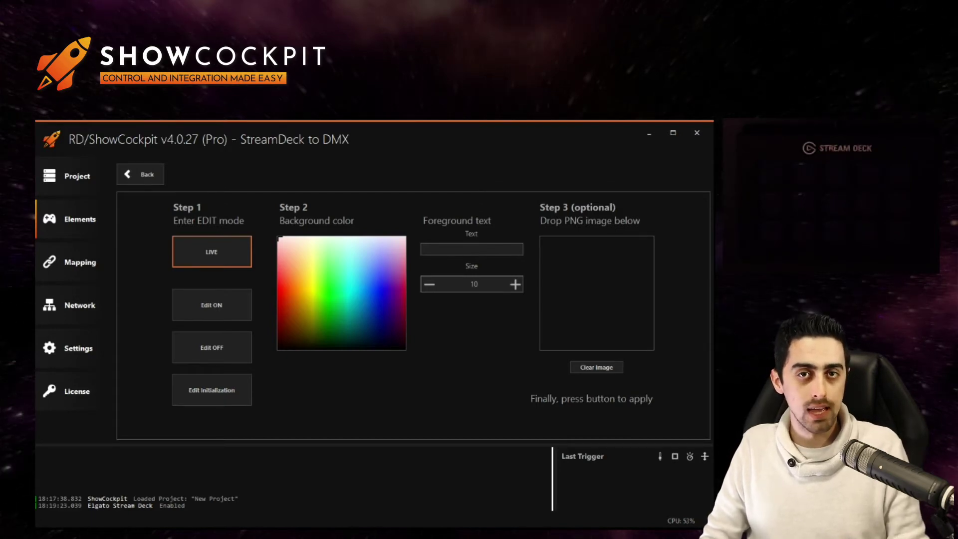
pyautogui.click(213, 304)
pyautogui.click(219, 345)
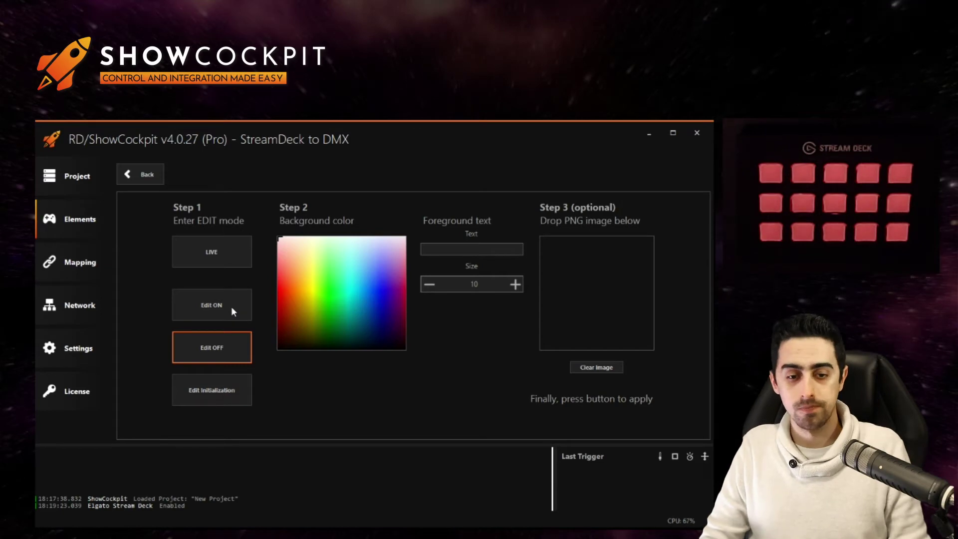
# Design the first button's initialization look with a turquoise background and the text CO2 at size 17.
pyautogui.click(209, 392)
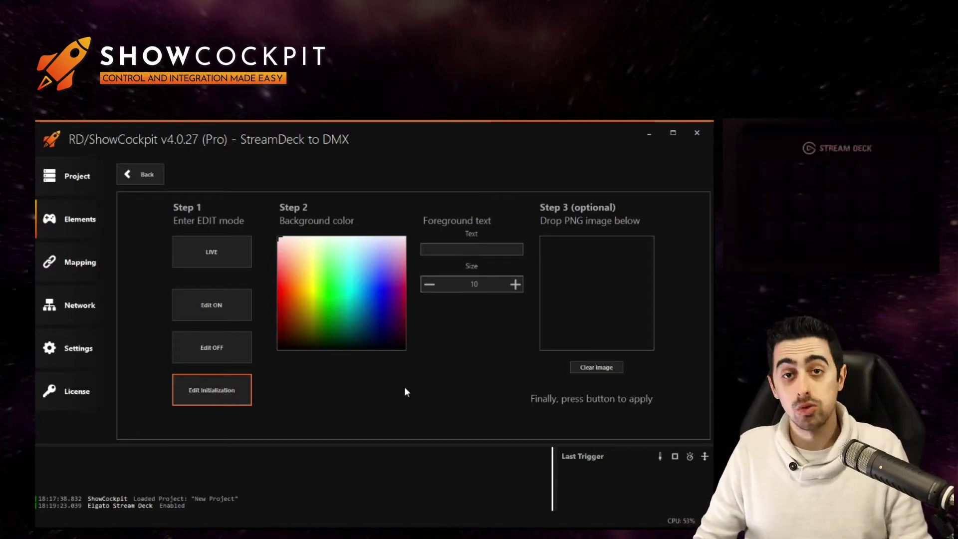
pyautogui.moveTo(359, 301)
pyautogui.mouseDown()
pyautogui.moveTo(370, 316)
pyautogui.moveTo(358, 301)
pyautogui.mouseUp()
pyautogui.click(452, 248)
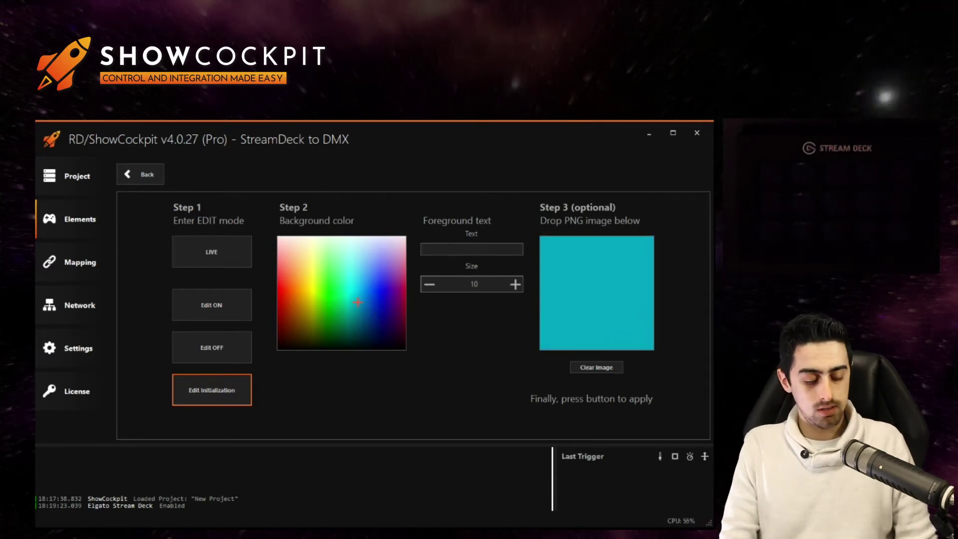
pyautogui.write('CO2')
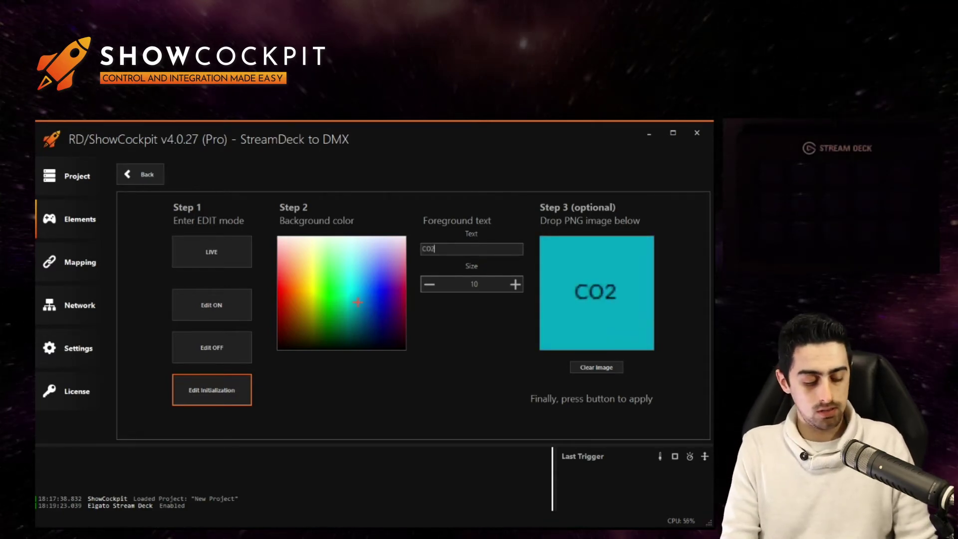
pyautogui.click(515, 289)
pyautogui.click(515, 290)
pyautogui.click(514, 289)
pyautogui.click(515, 289)
pyautogui.click(515, 290)
pyautogui.click(514, 290)
pyautogui.click(515, 289)
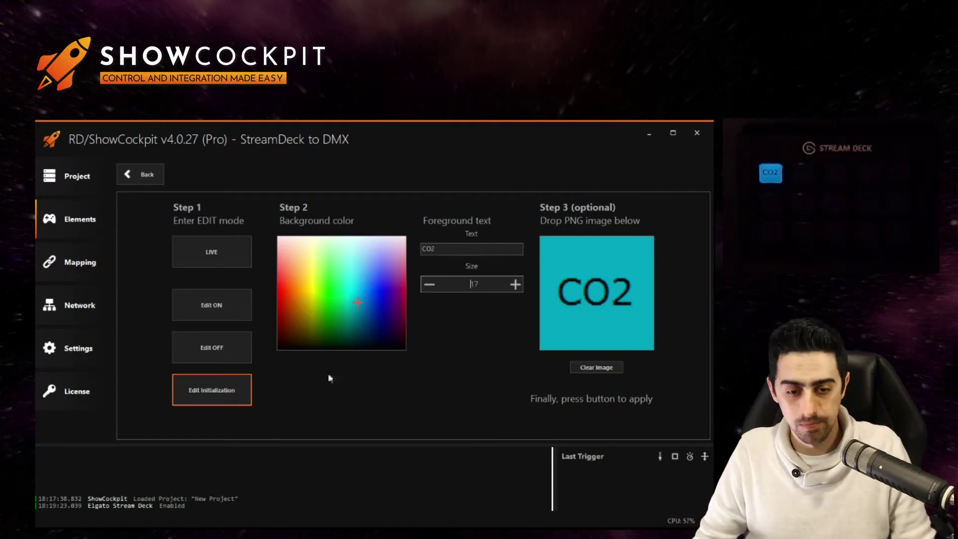
# Give the CO2 button a red background for OFF and a green one for ON, then return to live mode and leave the editor.
pyautogui.click(214, 350)
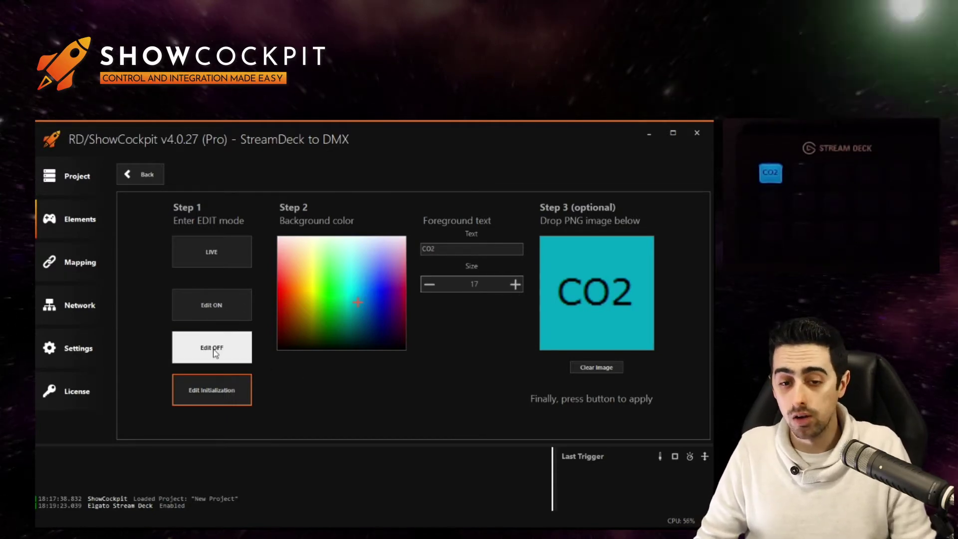
pyautogui.moveTo(295, 298); pyautogui.dragTo(276, 301)
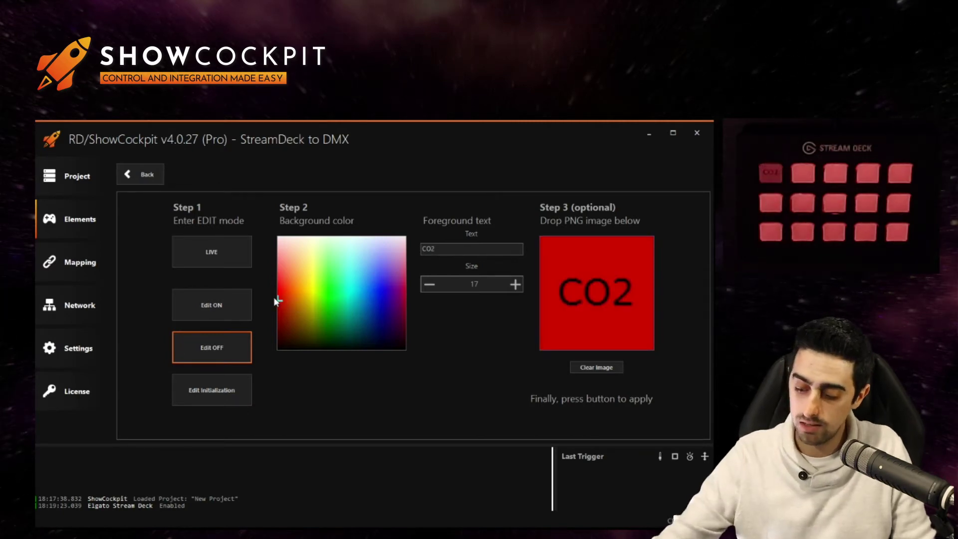
pyautogui.click(229, 313)
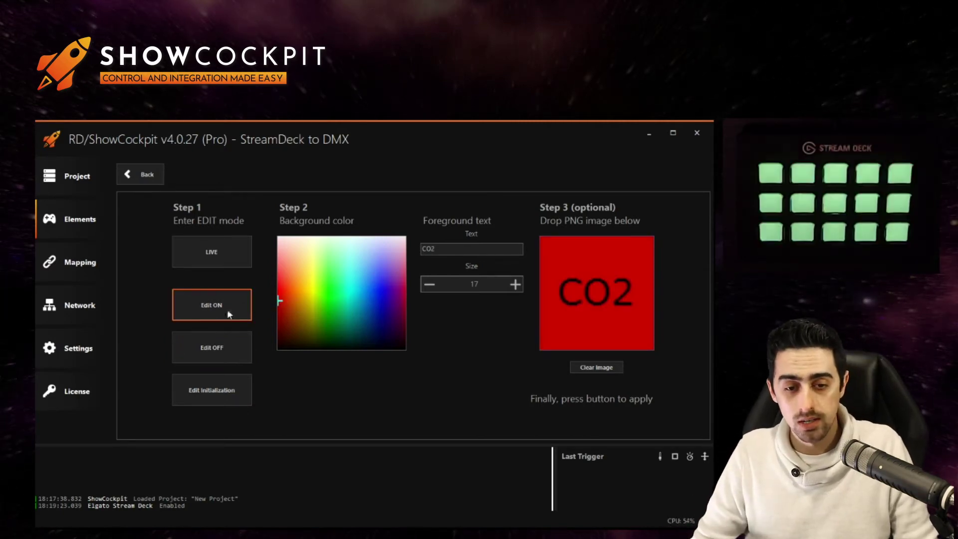
pyautogui.click(329, 305)
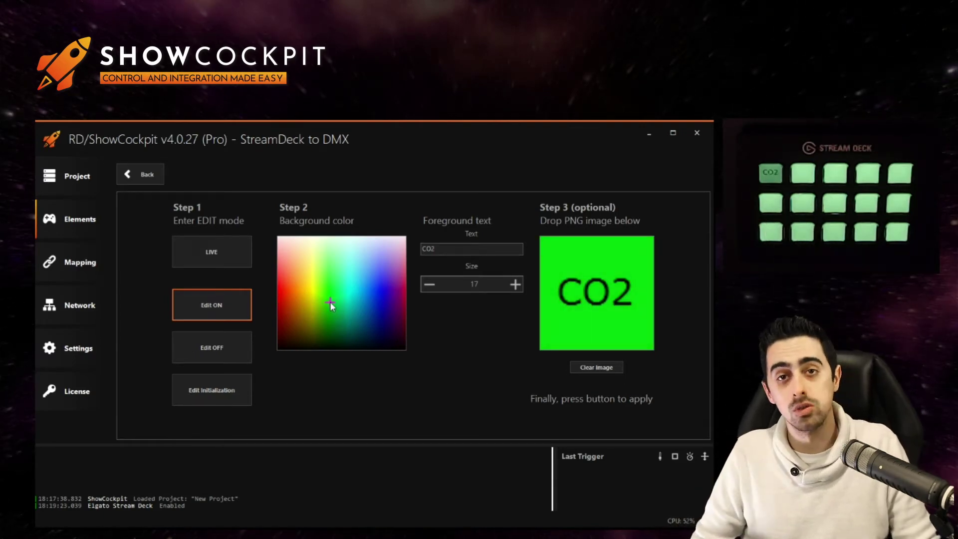
pyautogui.click(211, 253)
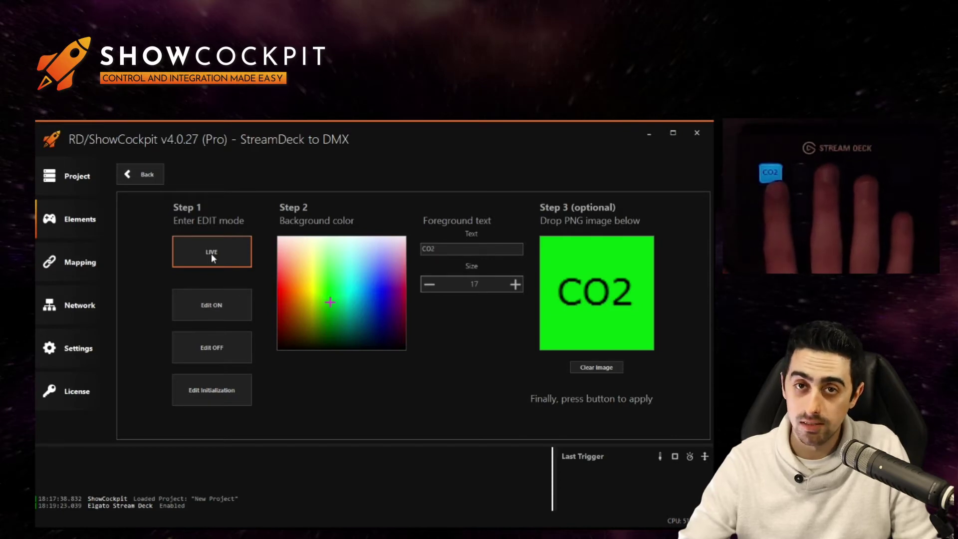
pyautogui.click(151, 174)
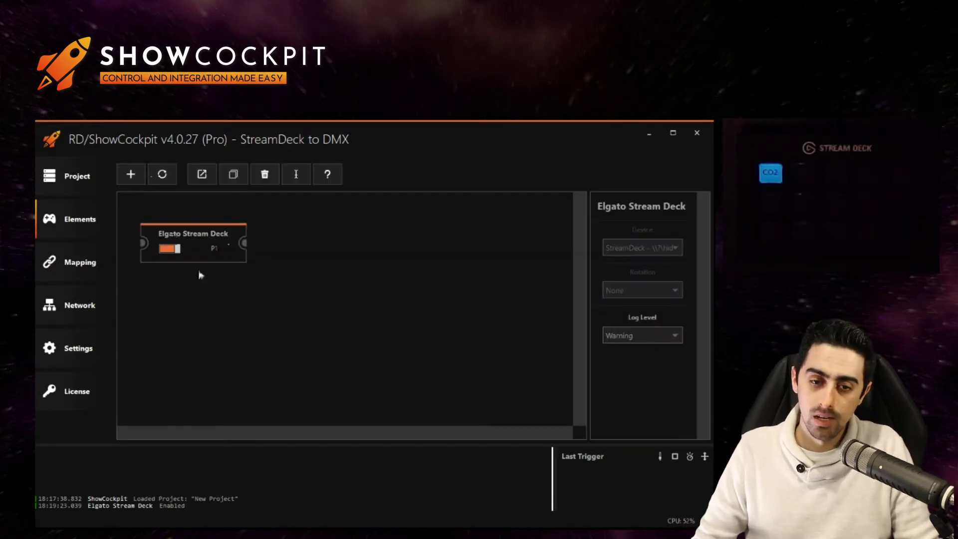
# Add a DMX Generator element, place it to the right of the Elgato Stream Deck and enable it.
pyautogui.click(132, 175)
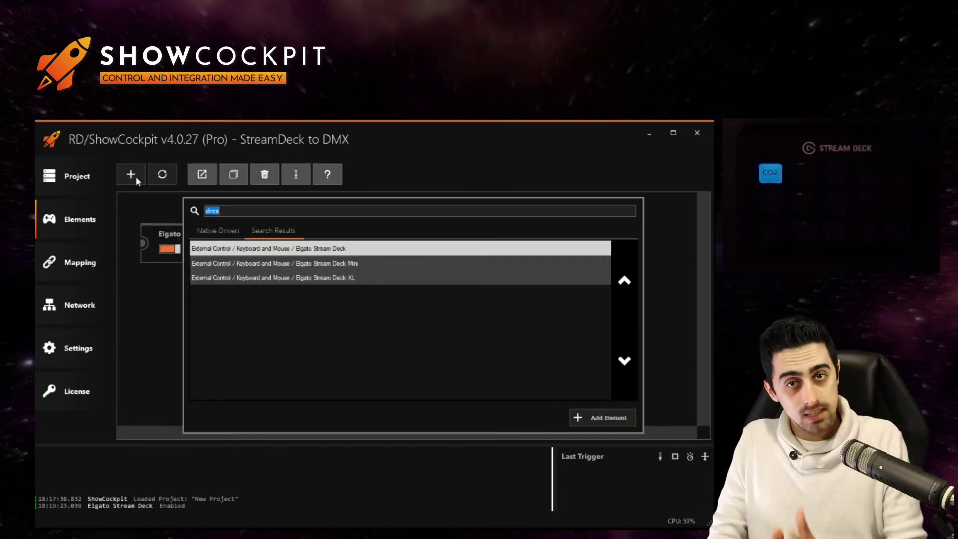
pyautogui.write('dmx')
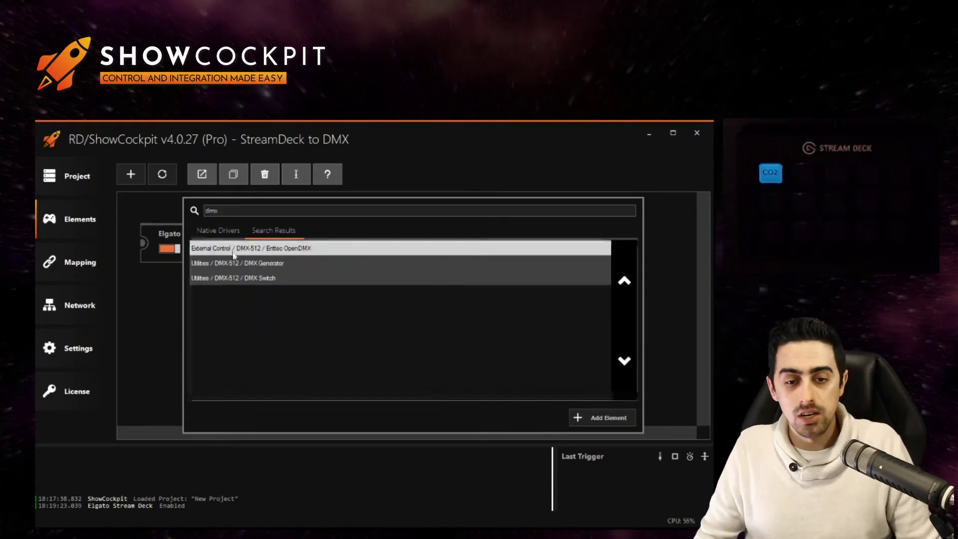
pyautogui.click(264, 264)
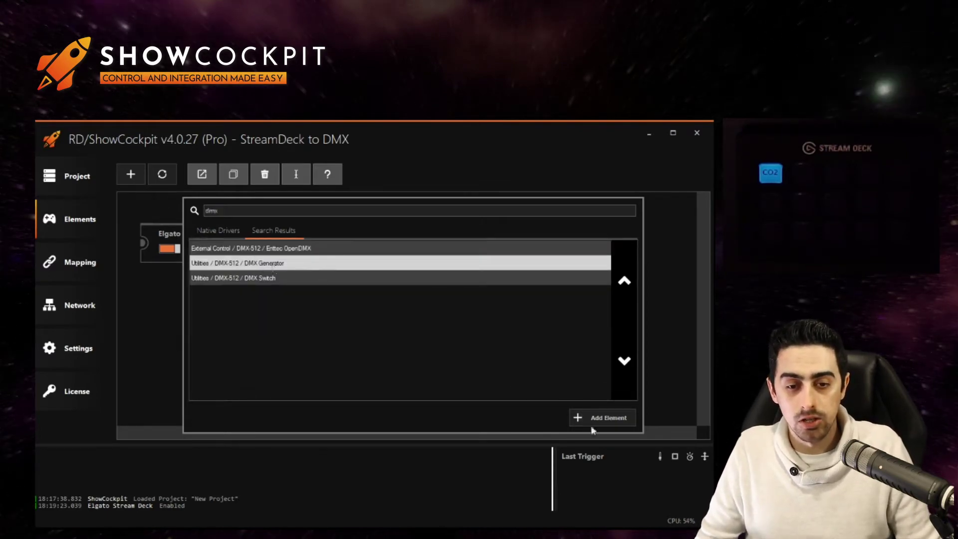
pyautogui.click(604, 418)
pyautogui.click(563, 363)
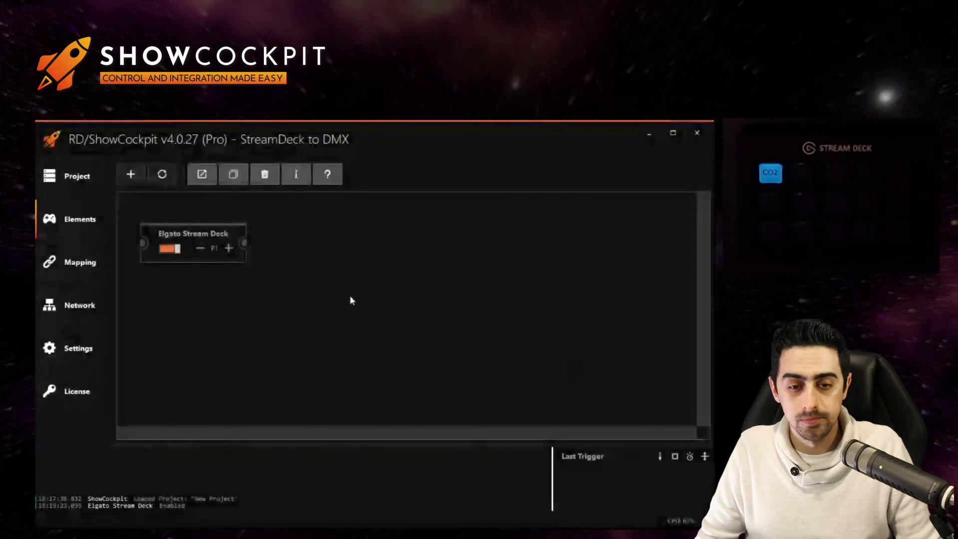
pyautogui.moveTo(436, 321); pyautogui.dragTo(351, 231)
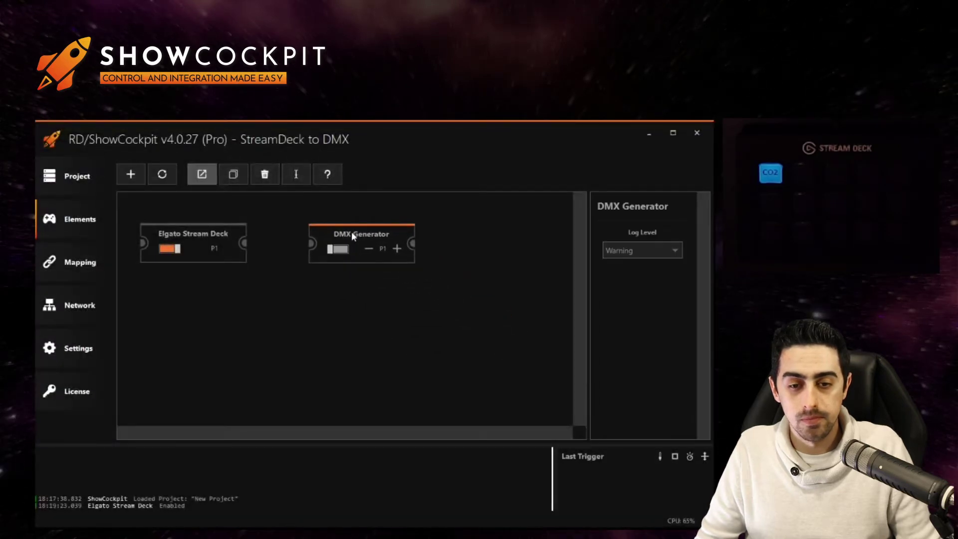
pyautogui.click(340, 251)
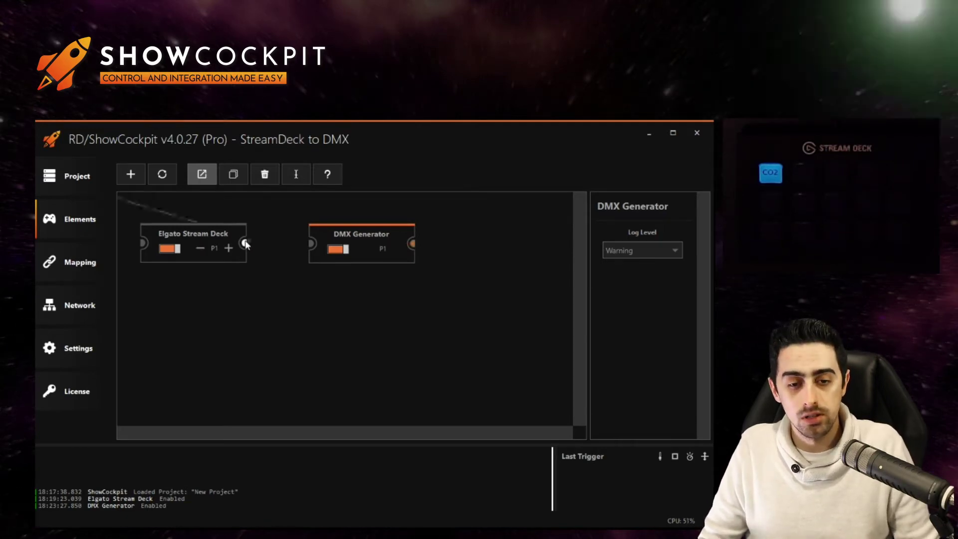
# Link the Stream Deck's output to the DMX Generator and map DMX Channel Flash, channel 1 with value 255, to Button 1,1.
pyautogui.moveTo(246, 243); pyautogui.dragTo(313, 243)
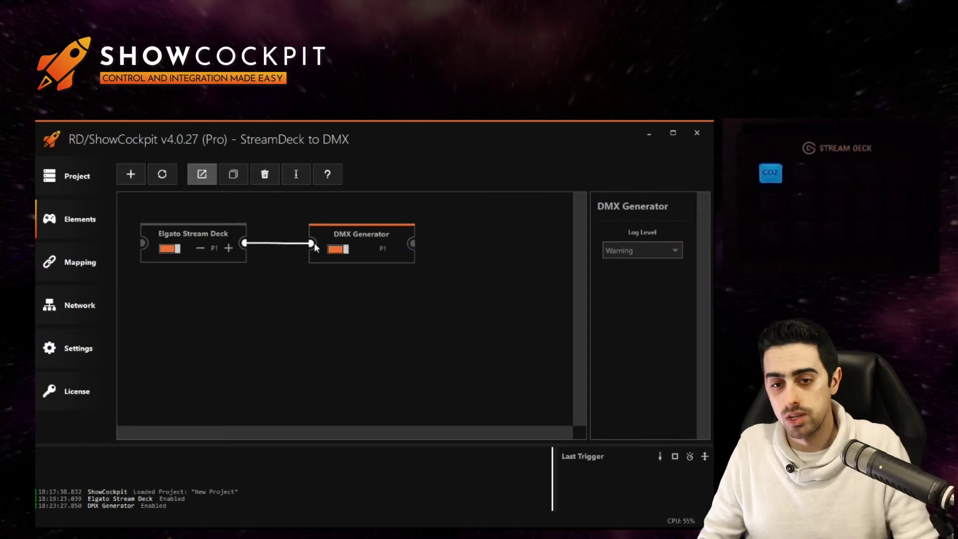
pyautogui.doubleClick(313, 243)
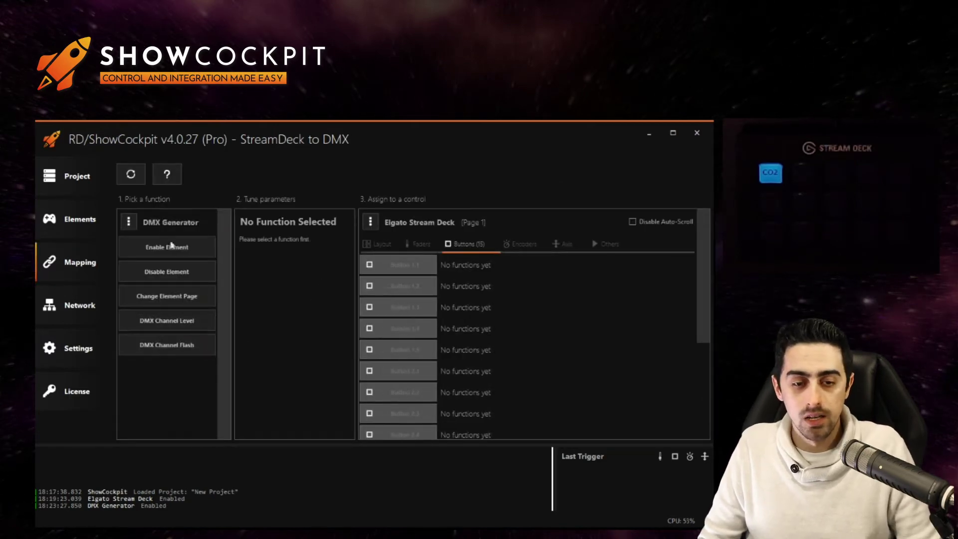
pyautogui.click(166, 346)
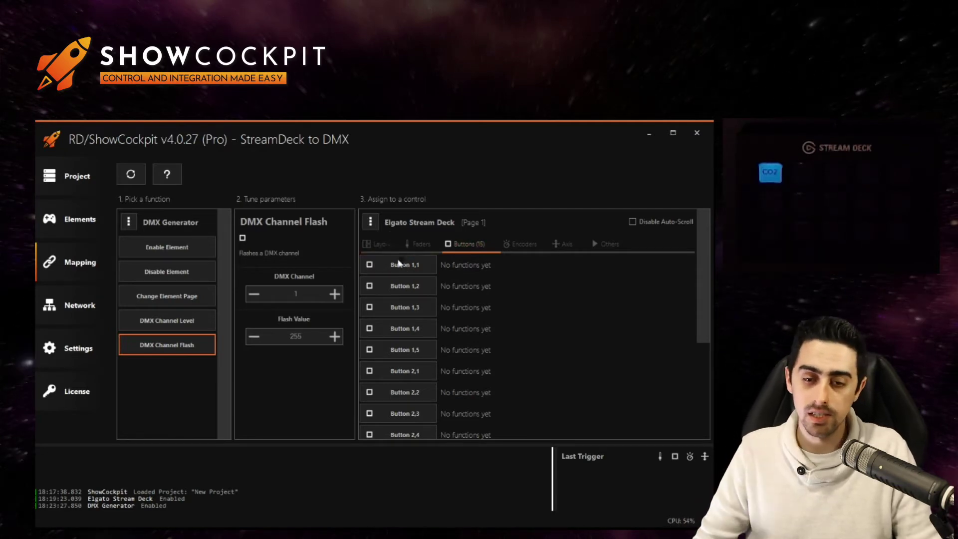
pyautogui.click(400, 265)
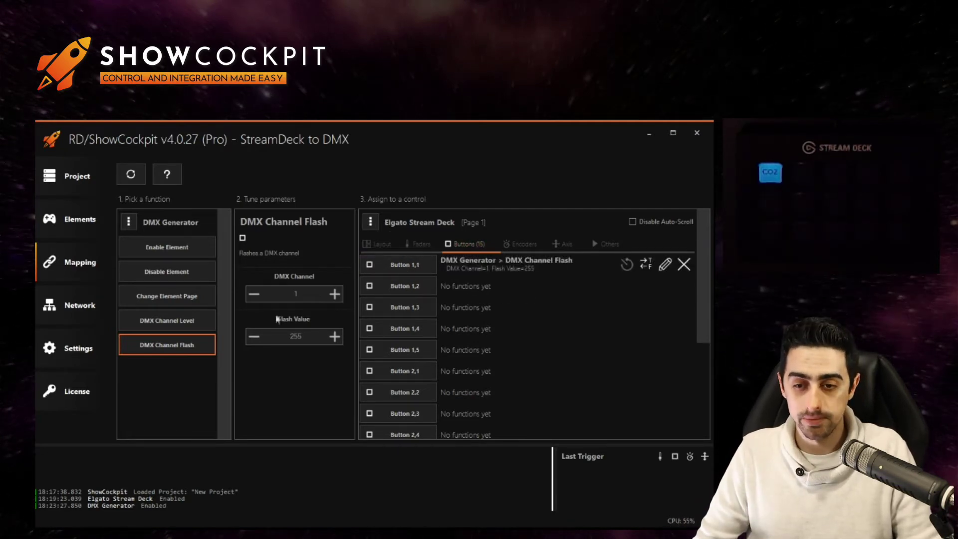
# Add an Enttec OpenDMX element to the project and place it to the right of the DMX Generator.
pyautogui.click(80, 219)
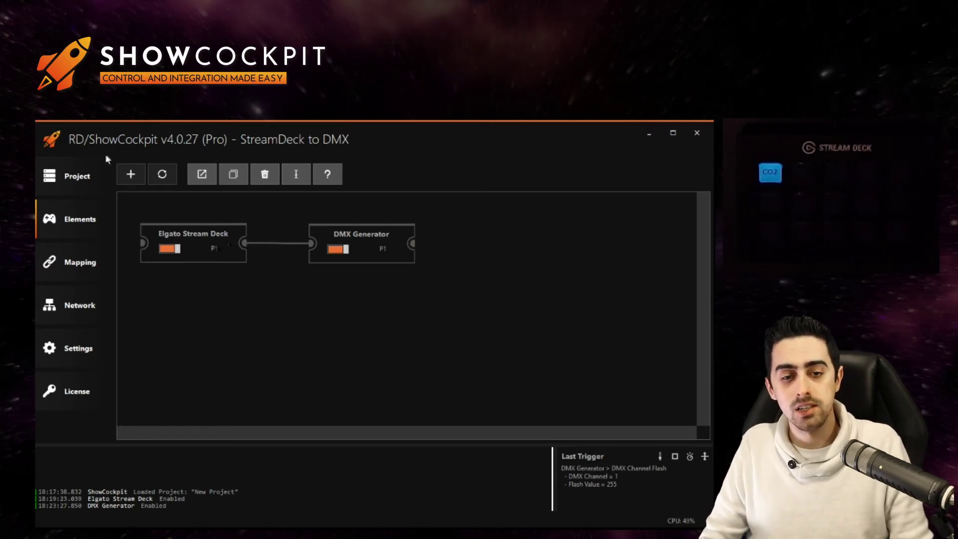
pyautogui.click(125, 173)
pyautogui.write('entt')
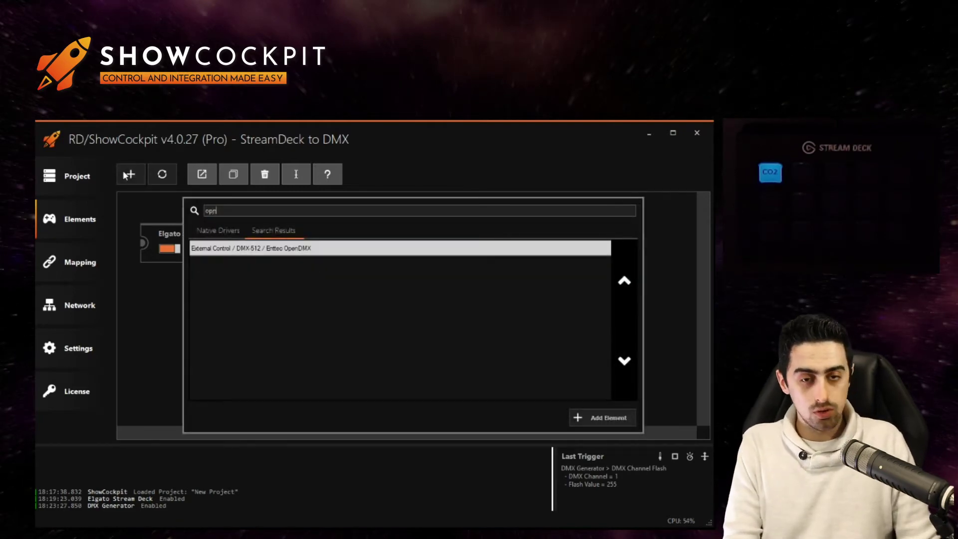
pyautogui.press('Escape')
pyautogui.press('Return')
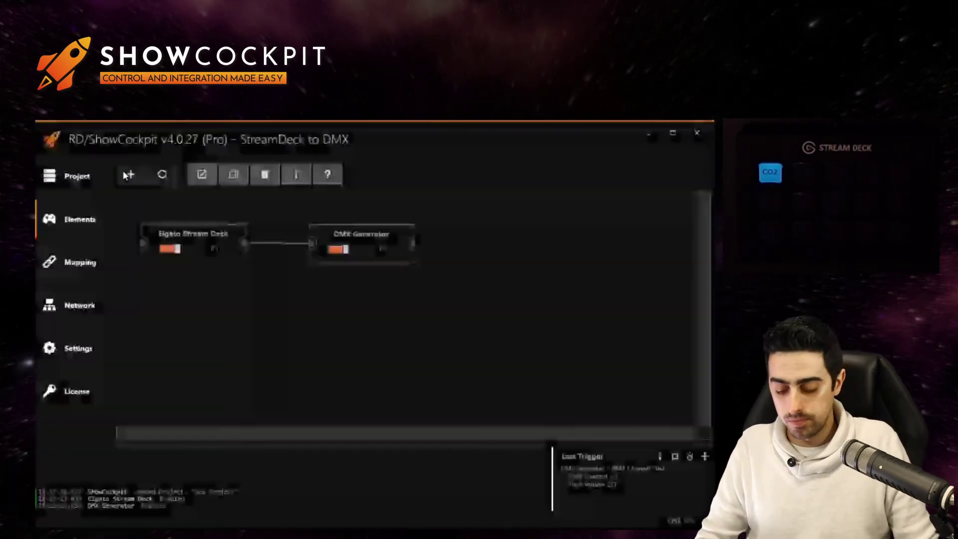
pyautogui.moveTo(555, 330); pyautogui.dragTo(516, 233)
# Choose the FT232R USB UART as the Enttec OpenDMX output device and enable the element.
pyautogui.click(631, 247)
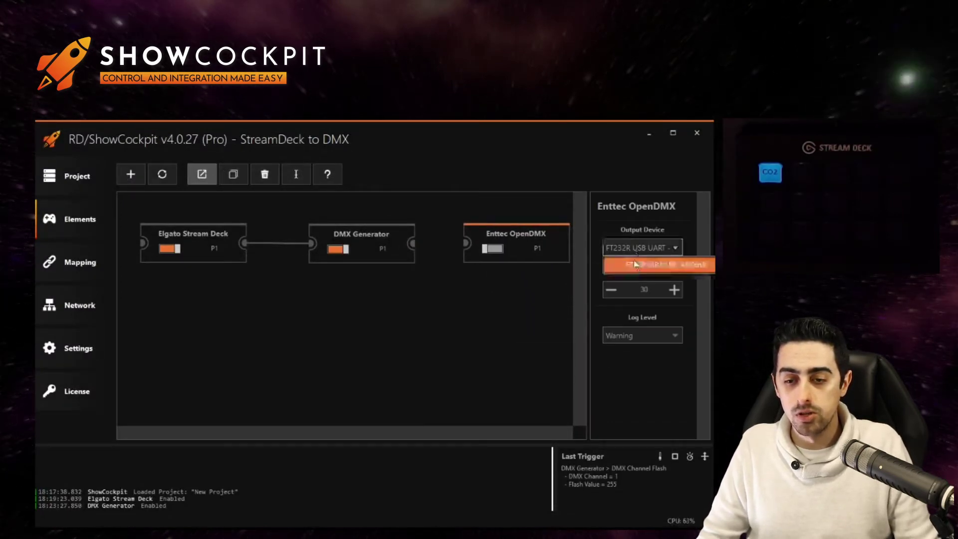
pyautogui.click(634, 269)
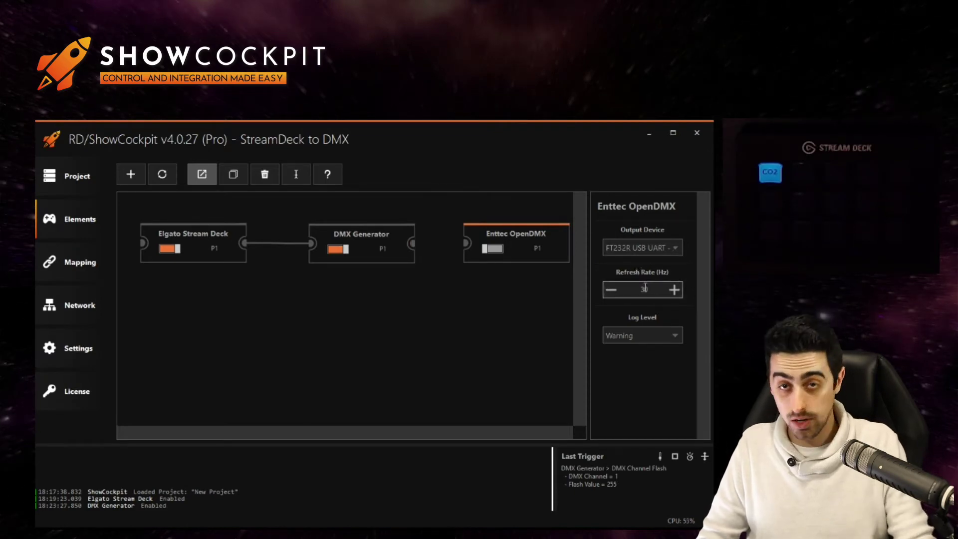
pyautogui.click(497, 249)
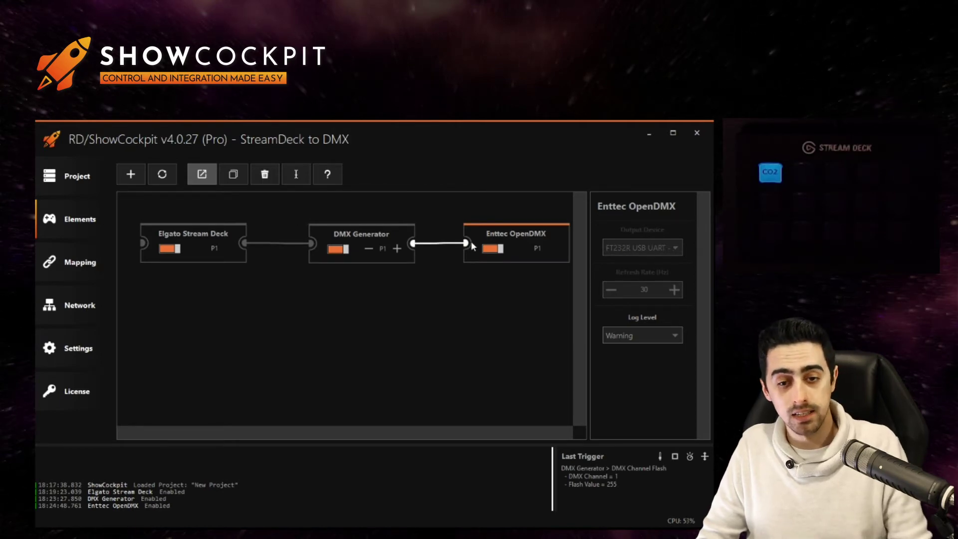
# Link the DMX Generator's output to the Enttec OpenDMX and map its DMX Universe Sync function to the generator's DMX Universe Sync control.
pyautogui.hotkey('ctrl', '3')
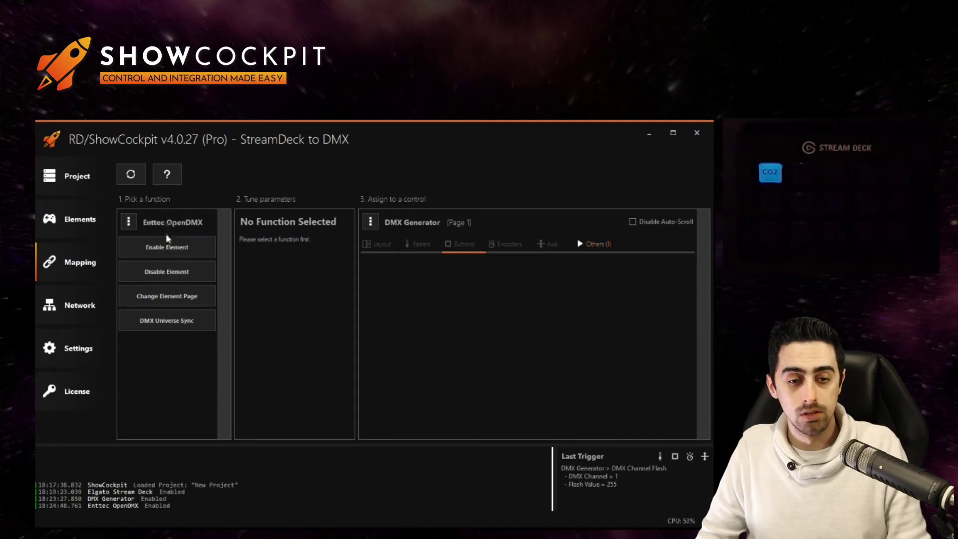
pyautogui.click(170, 323)
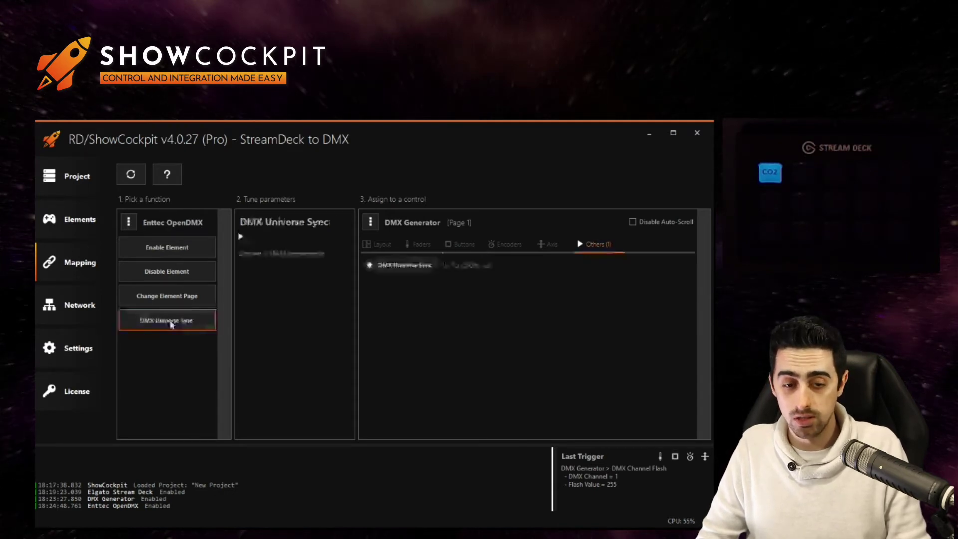
pyautogui.click(405, 268)
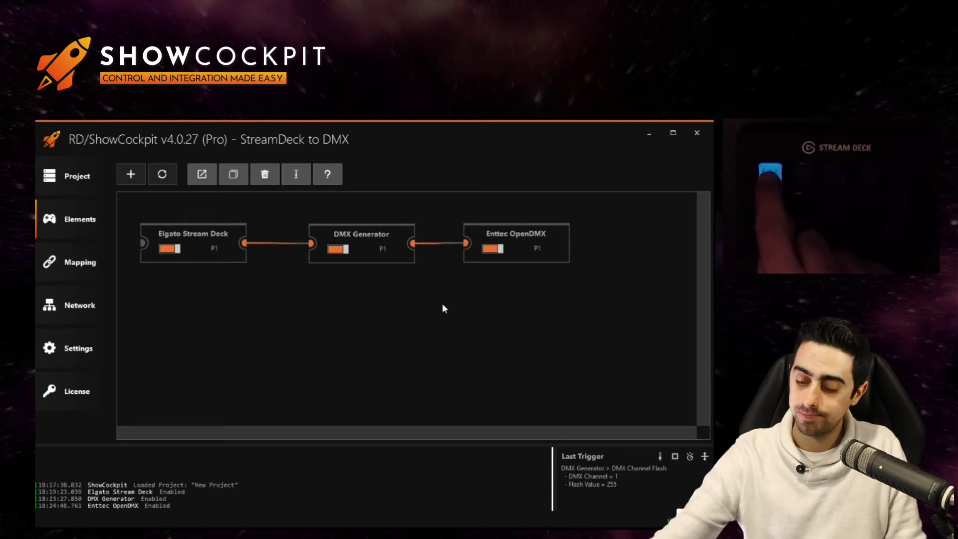
# Move the Enttec OpenDMX element slightly closer to the DMX Generator.
pyautogui.click(389, 235)
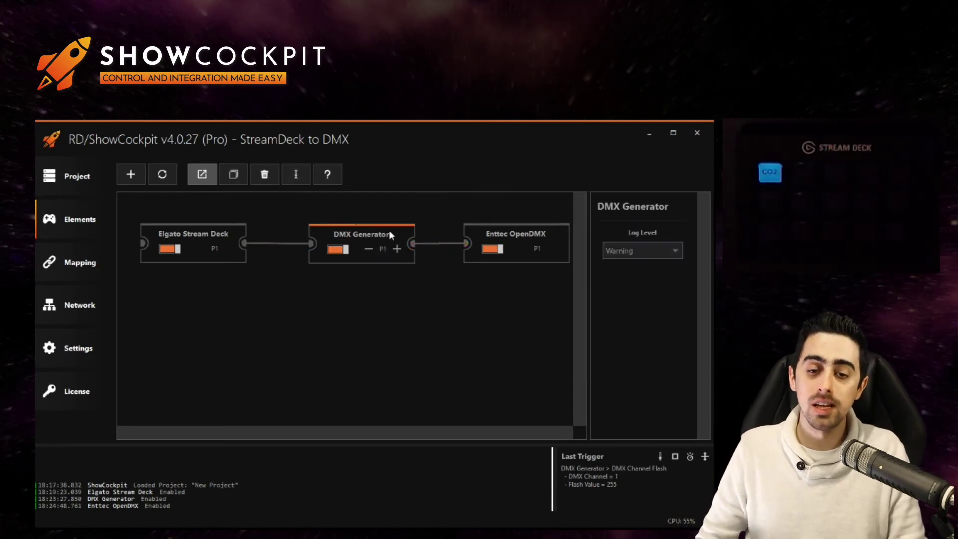
pyautogui.click(425, 297)
pyautogui.moveTo(492, 241); pyautogui.dragTo(485, 242)
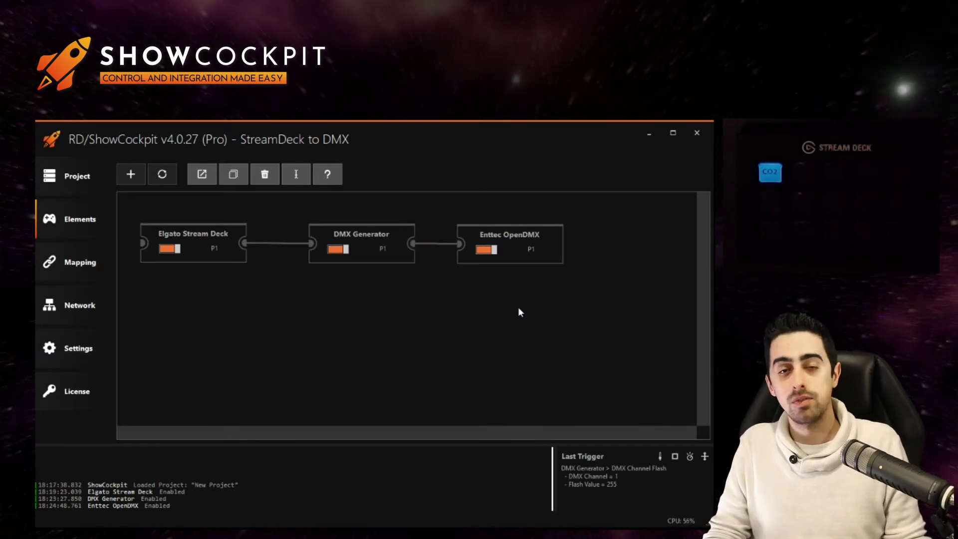
# Add an Art-Net Output element and place it below the Enttec OpenDMX.
pyautogui.click(136, 181)
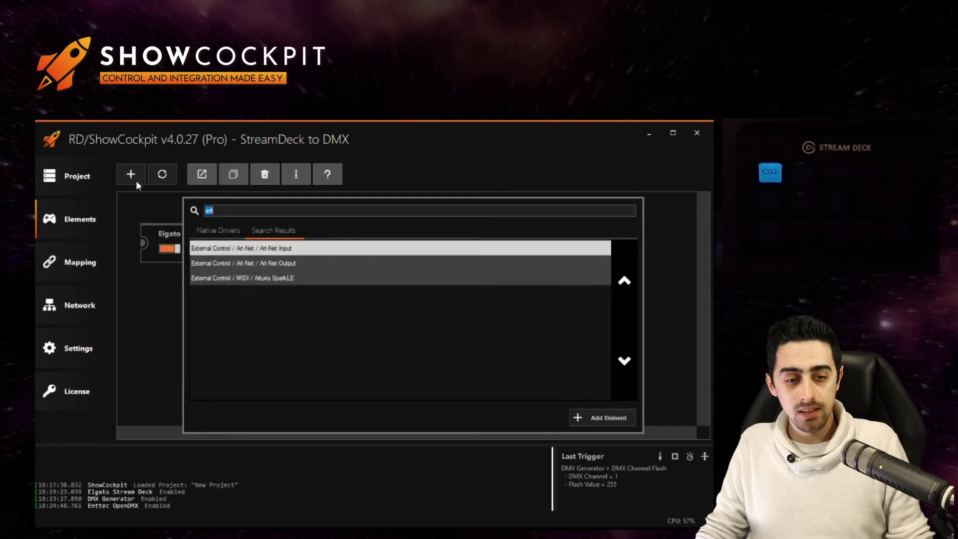
pyautogui.click(284, 263)
pyautogui.click(577, 417)
pyautogui.click(549, 369)
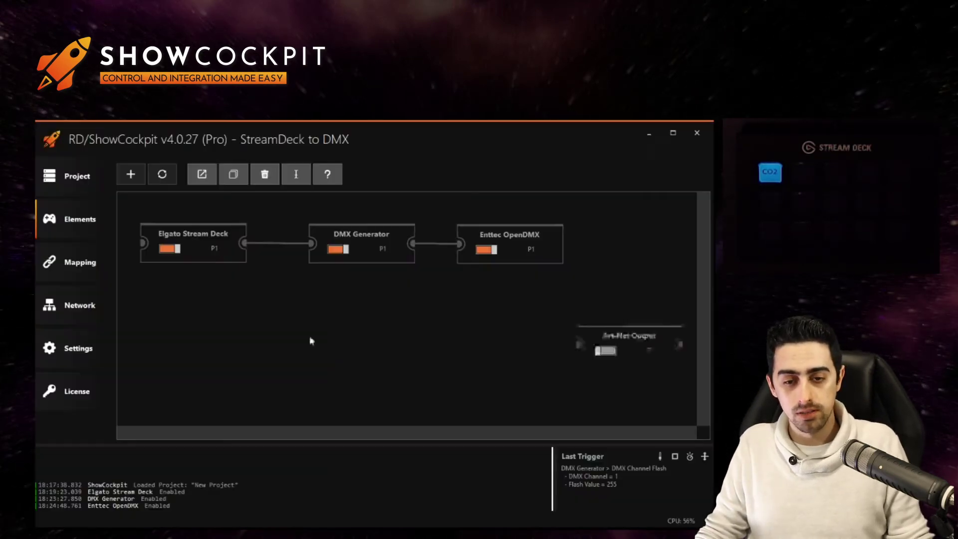
pyautogui.moveTo(621, 336); pyautogui.dragTo(497, 293)
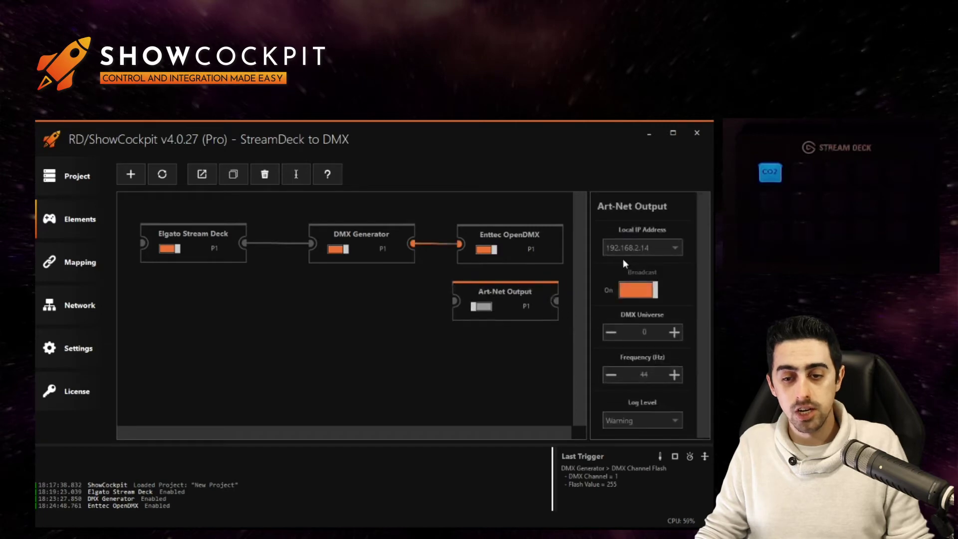
# Configure the Art-Net Output with local IP address 192.168.2.14 and broadcast on, and enable the element.
pyautogui.click(660, 249)
pyautogui.click(649, 242)
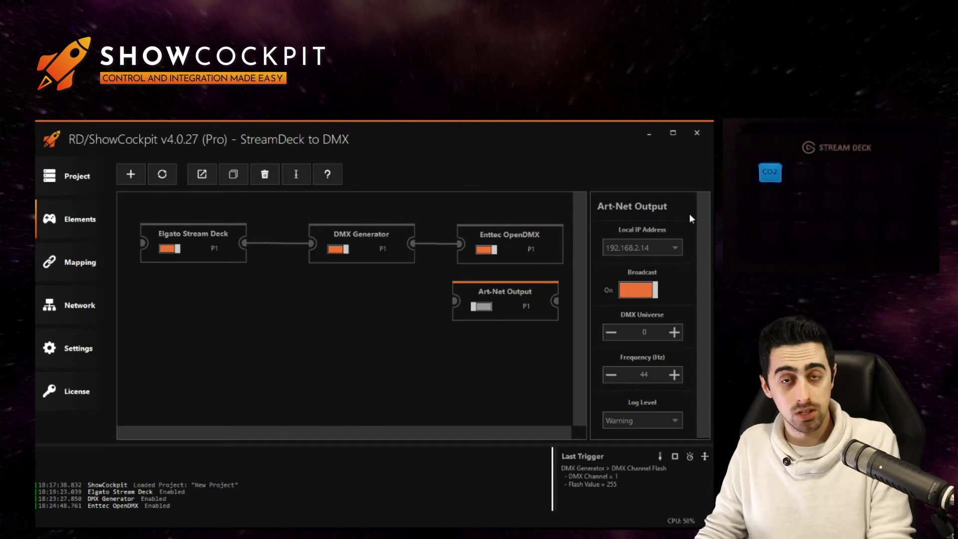
pyautogui.click(653, 295)
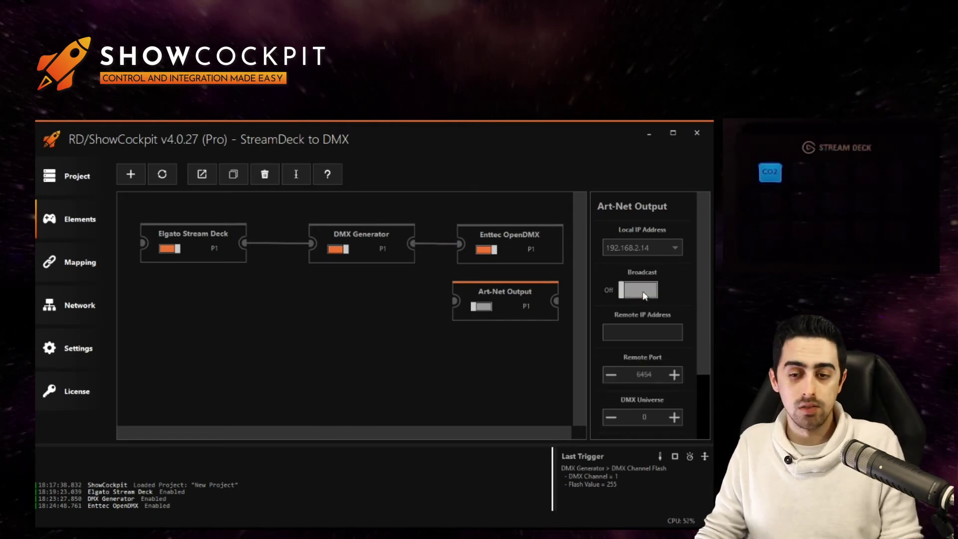
pyautogui.click(642, 295)
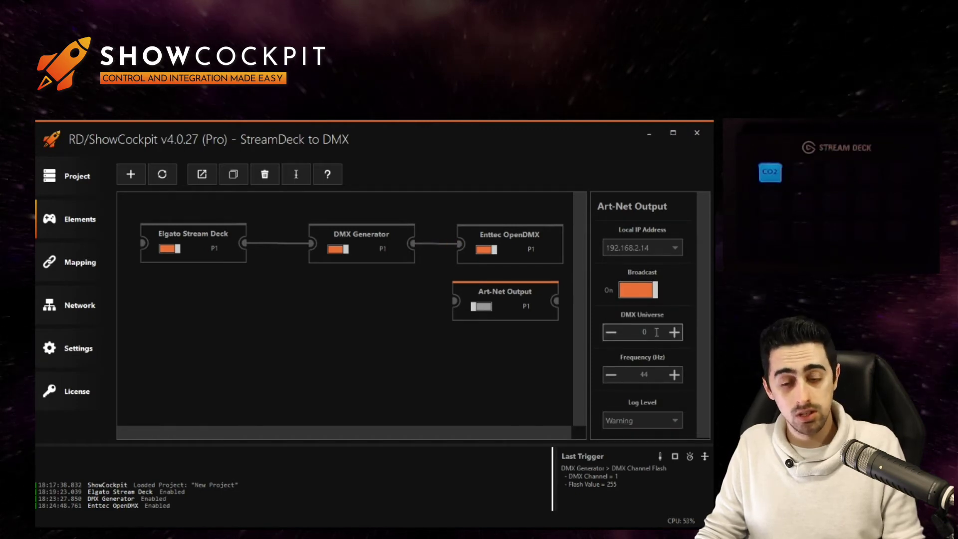
pyautogui.click(480, 306)
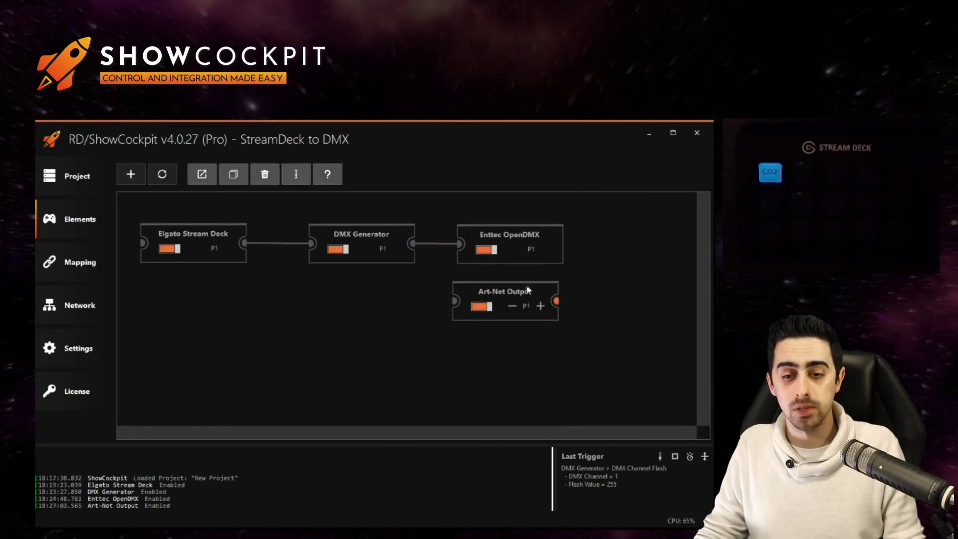
# Link the DMX Generator's output to the Art-Net Output and map its DMX Universe Sync function to the generator's DMX Universe Sync control.
pyautogui.moveTo(518, 293); pyautogui.dragTo(524, 290)
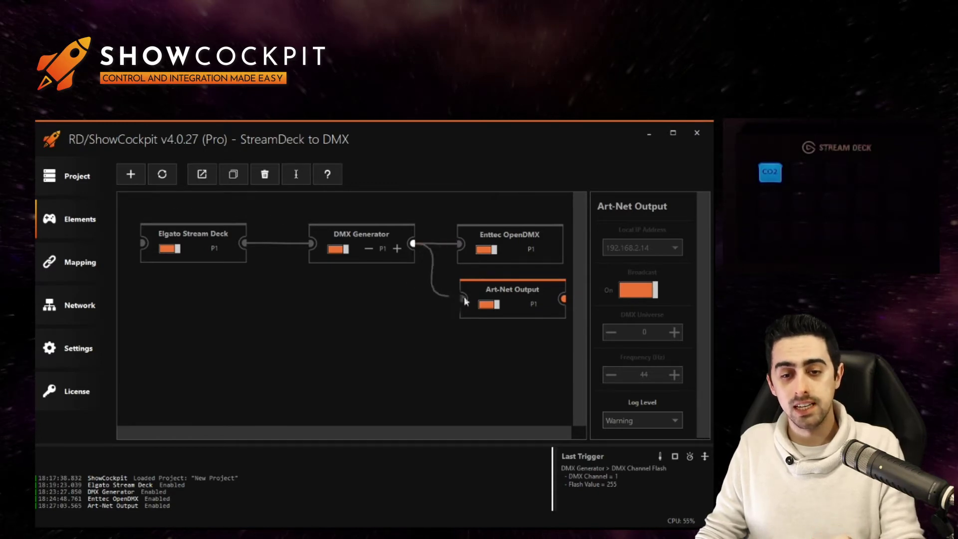
pyautogui.moveTo(464, 300); pyautogui.dragTo(466, 301)
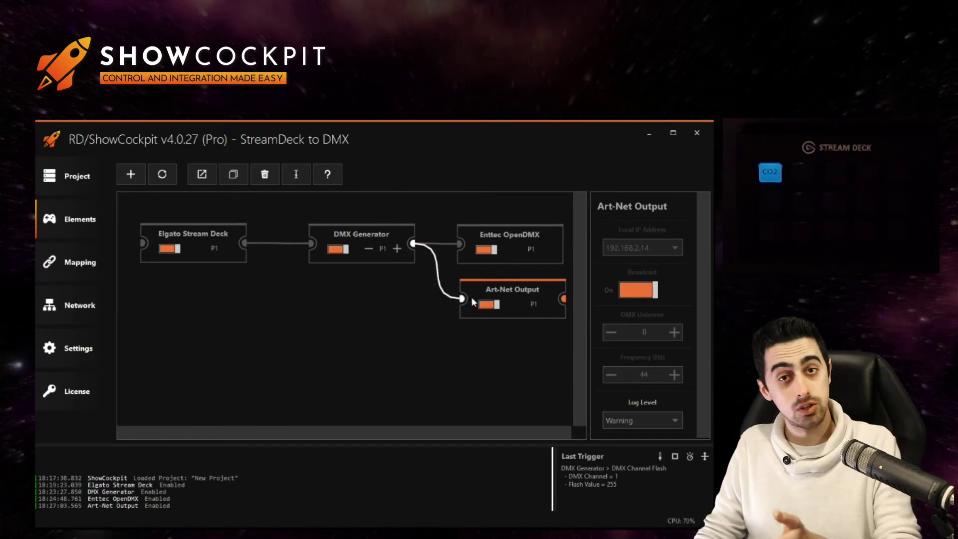
pyautogui.hotkey('ctrl', '3')
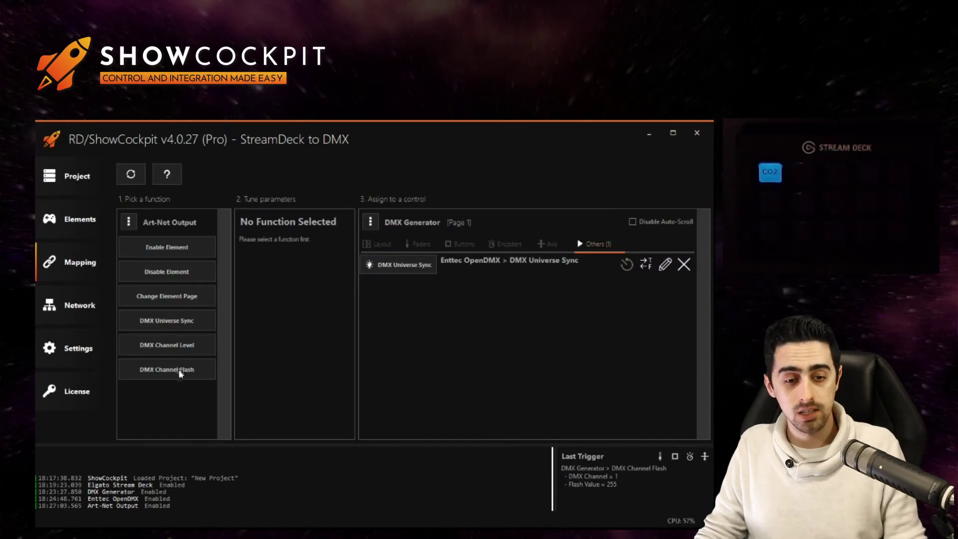
pyautogui.click(170, 322)
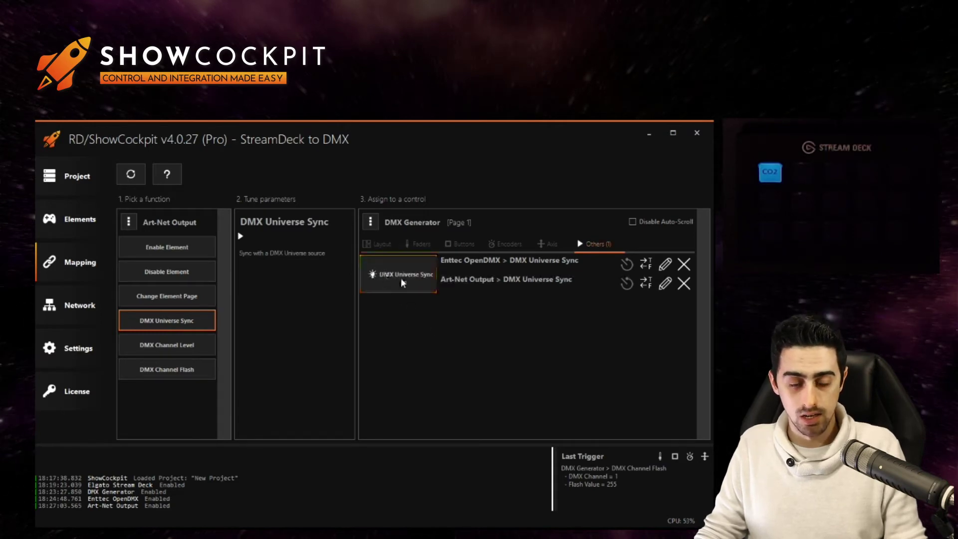
# Return to the element layout and nudge the Enttec OpenDMX so it lines up above the Art-Net Output.
pyautogui.click(65, 223)
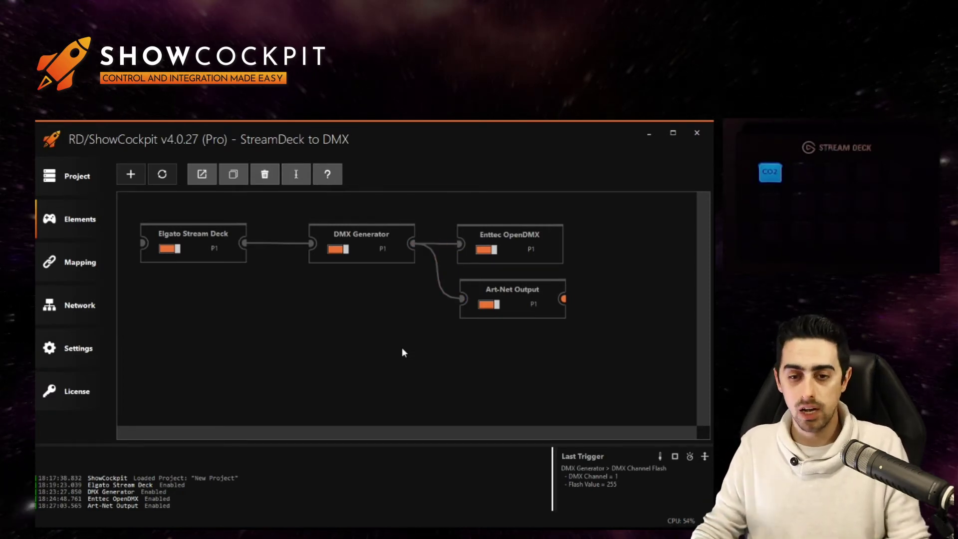
pyautogui.click(514, 234)
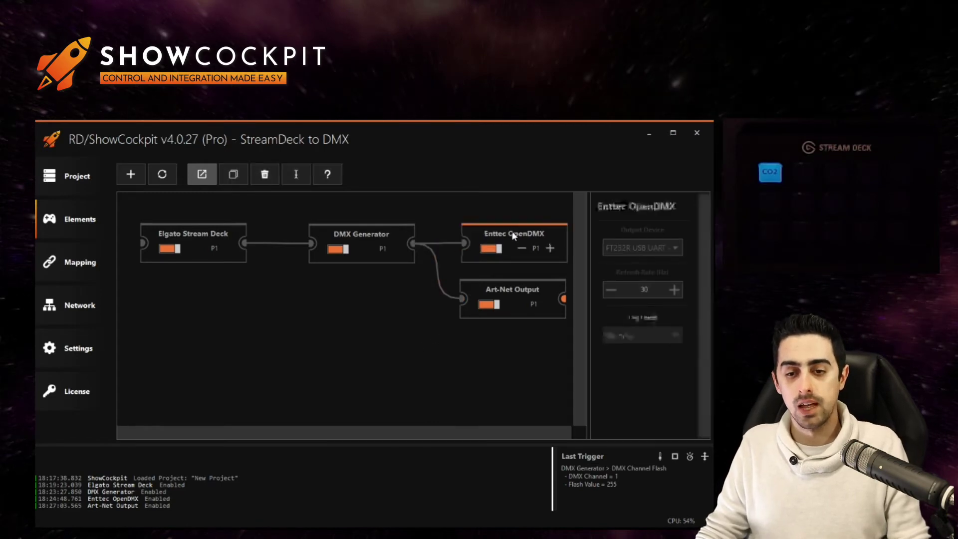
pyautogui.moveTo(514, 236); pyautogui.dragTo(507, 232)
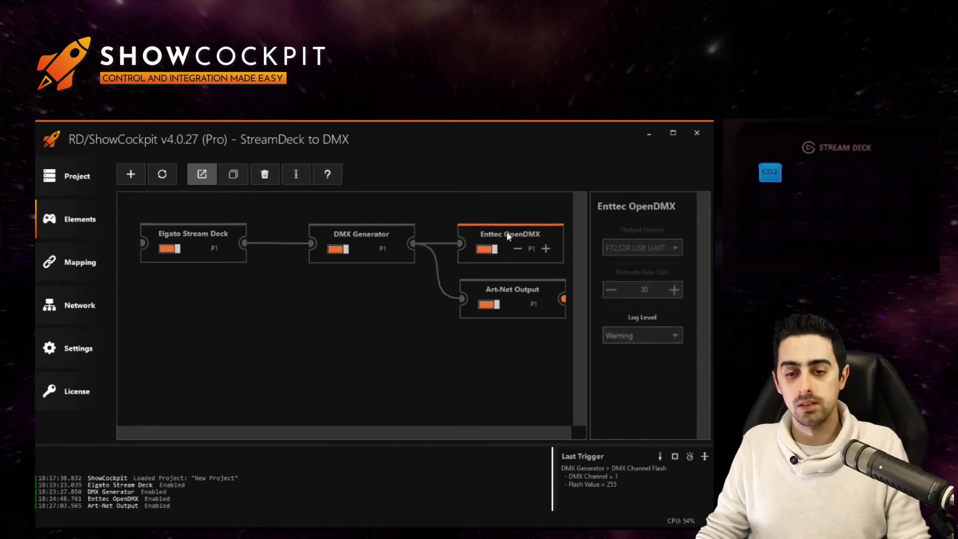
pyautogui.click(505, 349)
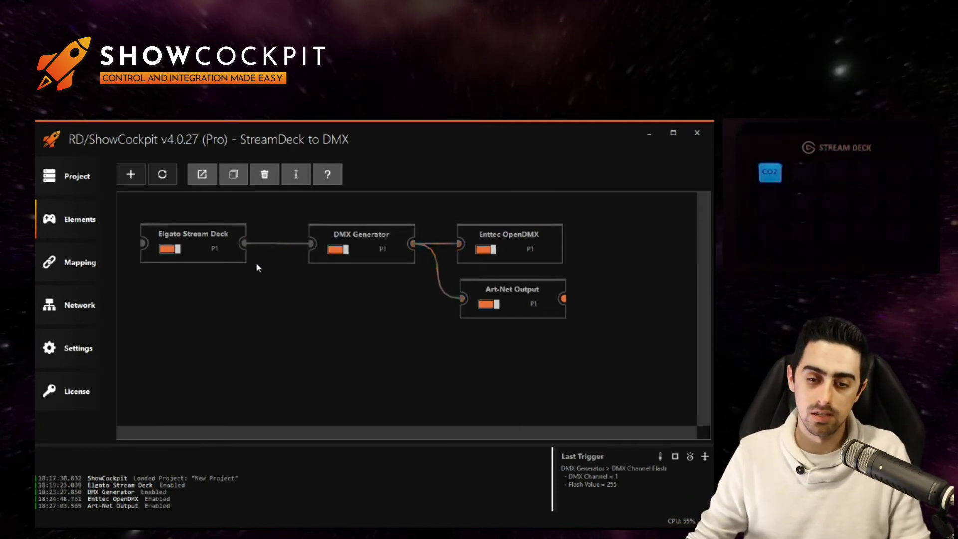
# Check the Art-Net Output's DMX channel grid while triggering the CO2 button, and return to the element layout.
pyautogui.moveTo(234, 244)
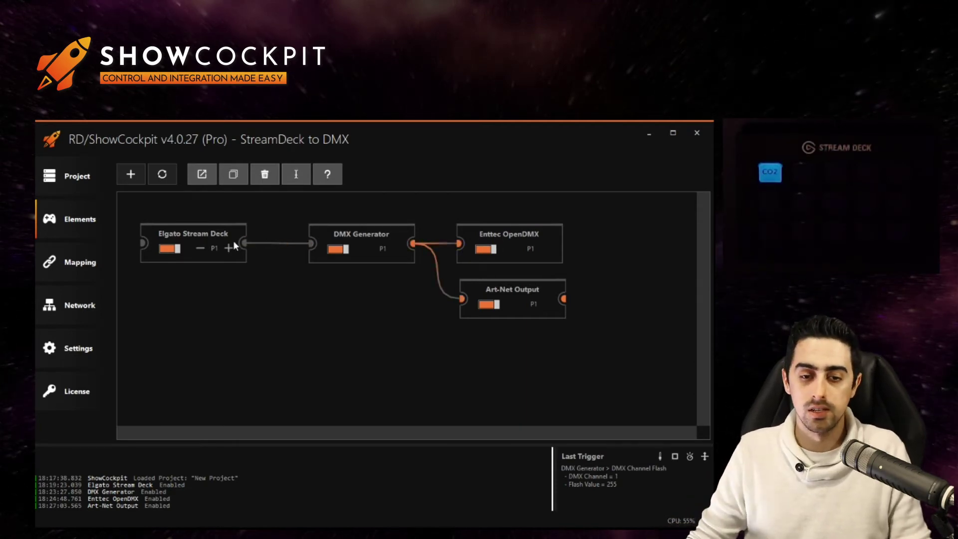
pyautogui.doubleClick(504, 292)
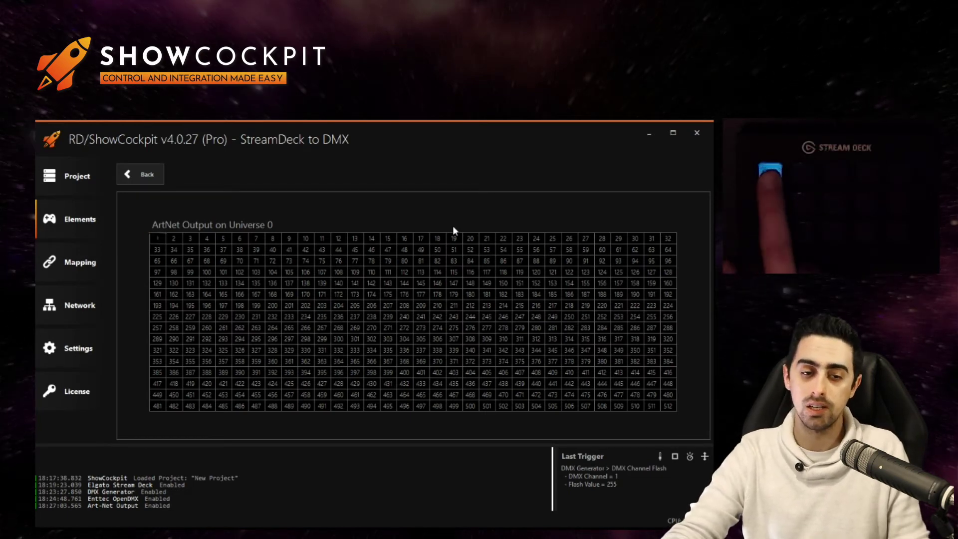
pyautogui.click(141, 172)
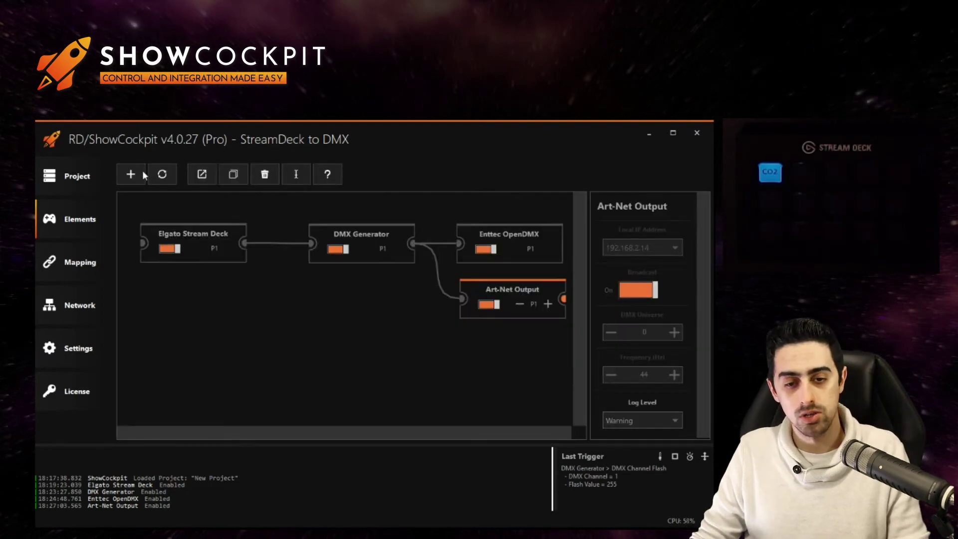
# Edit the DMX Channel Flash mapping on the Stream Deck's Button 1,1 to use DMX channel 5, and return to the element layout.
pyautogui.doubleClick(282, 244)
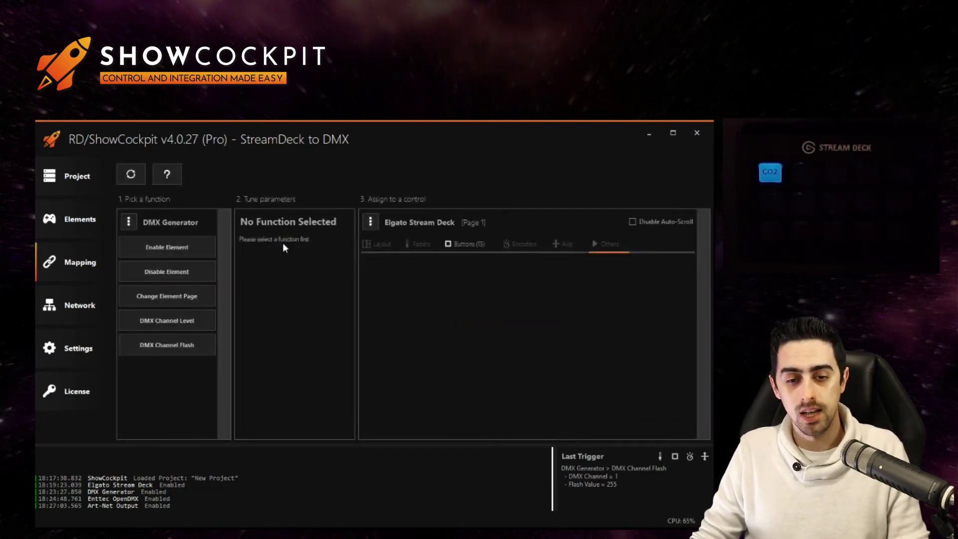
pyautogui.click(462, 245)
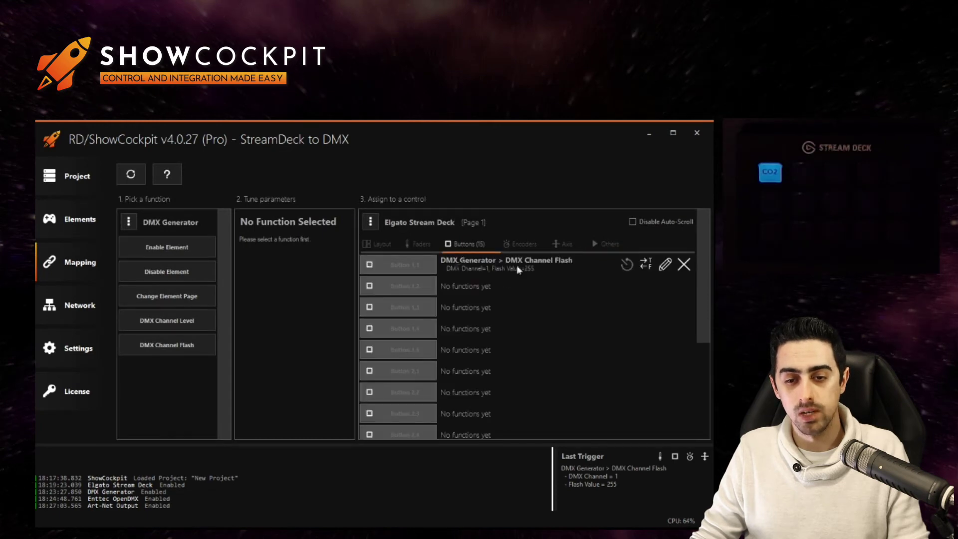
pyautogui.click(485, 267)
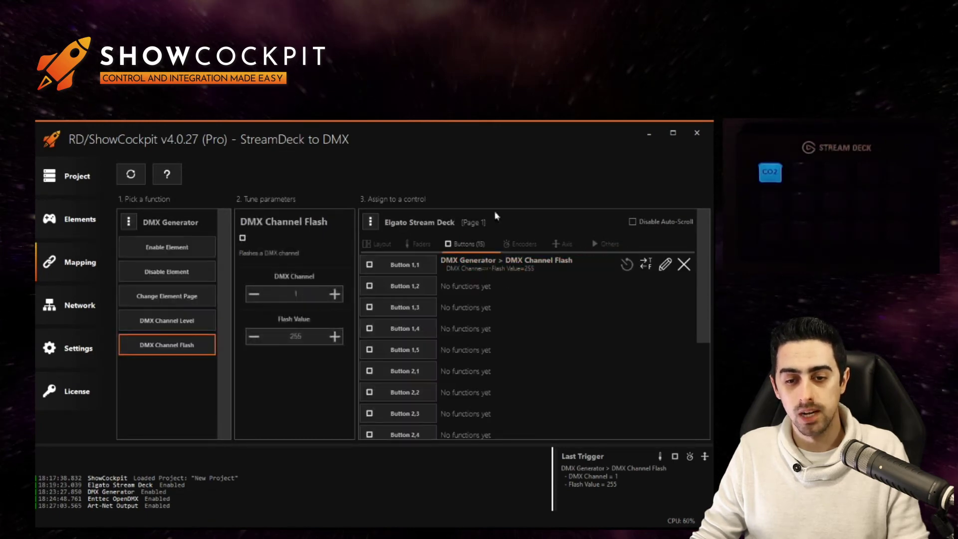
pyautogui.click(495, 267)
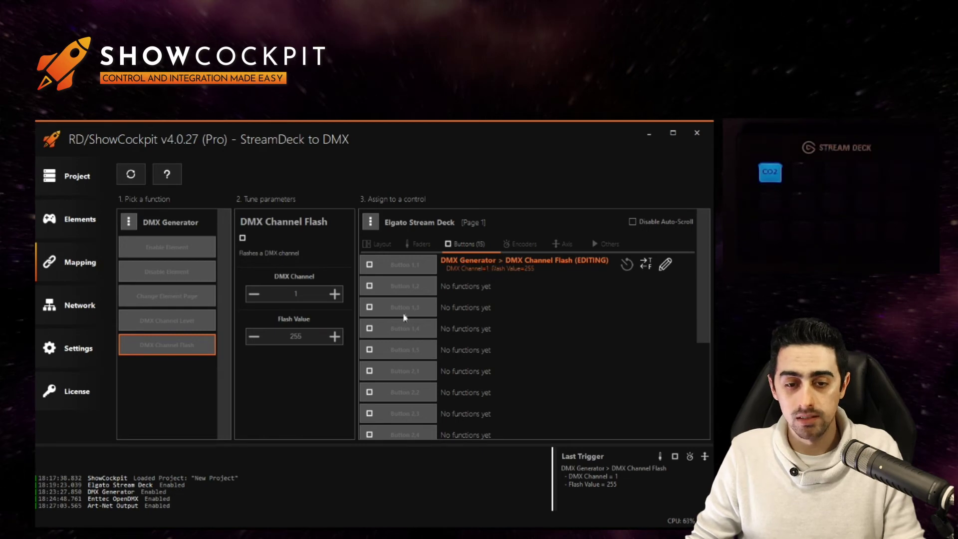
pyautogui.click(335, 293)
pyautogui.click(335, 294)
pyautogui.click(334, 294)
pyautogui.click(510, 266)
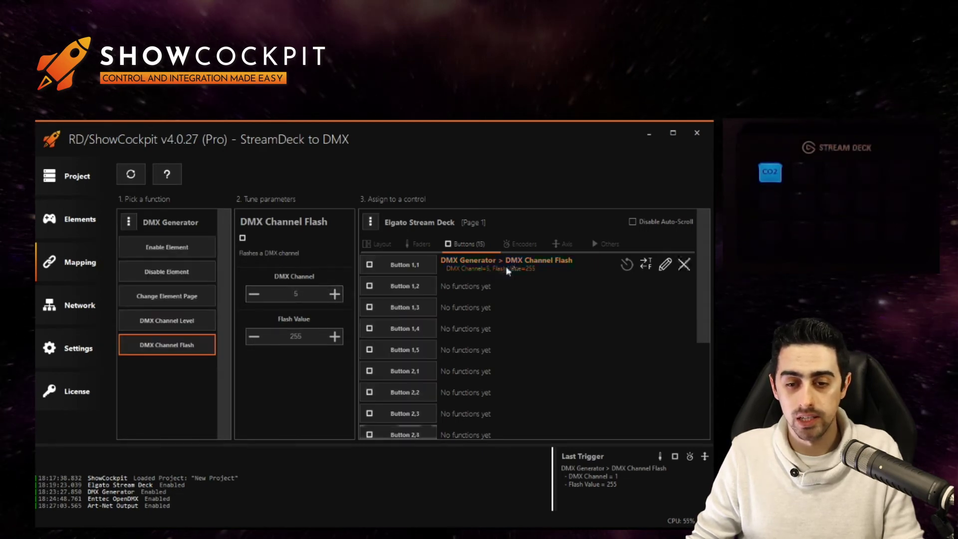
pyautogui.click(81, 225)
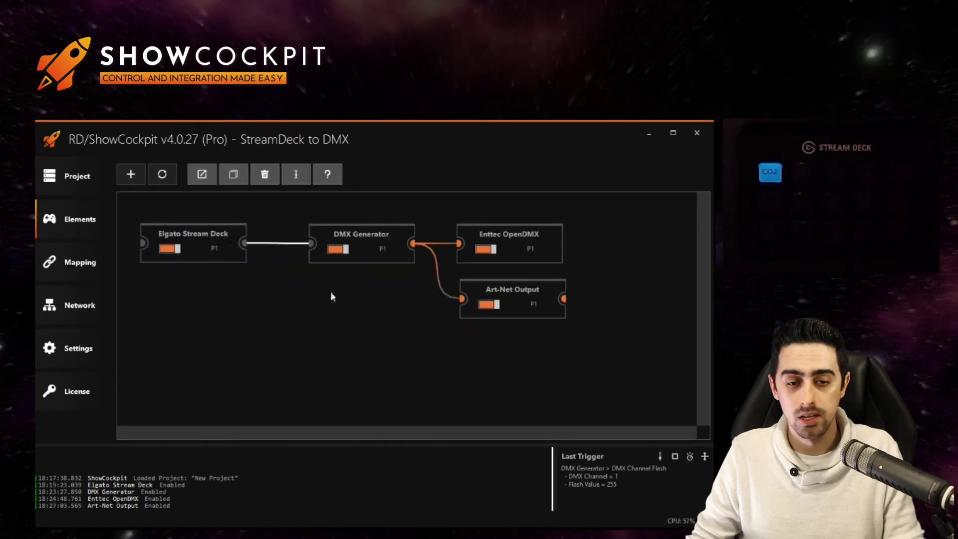
# Check the Art-Net Output's DMX channel grid for Universe 0, and return to the element layout.
pyautogui.click(519, 287)
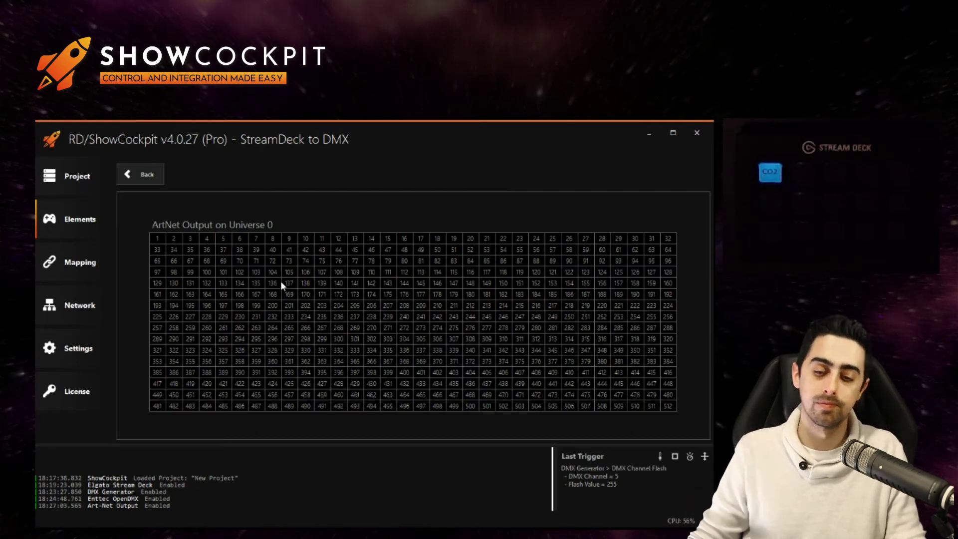
pyautogui.click(144, 175)
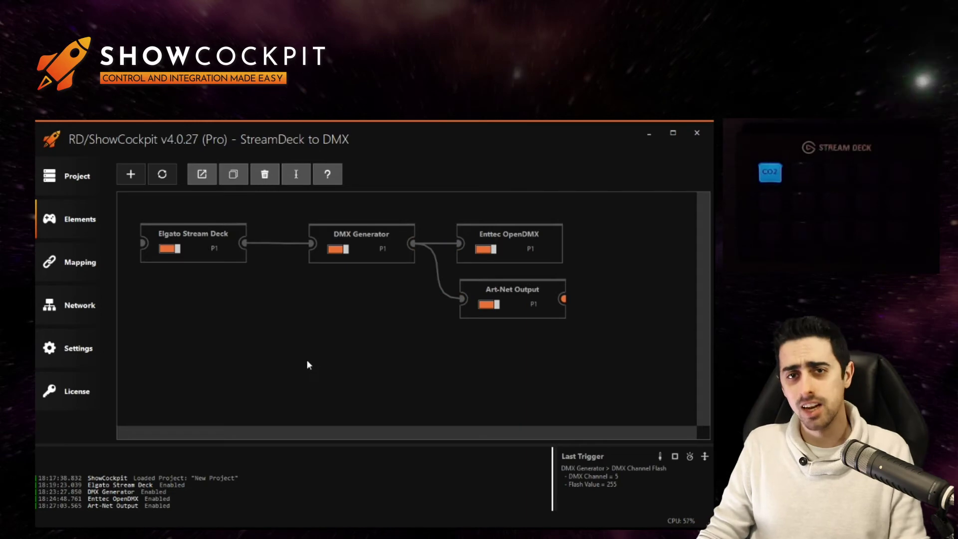
# Rearrange the elements so the DMX Generator sits lower, level with the Art-Net Output, and the Enttec OpenDMX sits above the Art-Net Output.
pyautogui.moveTo(362, 242); pyautogui.dragTo(336, 313)
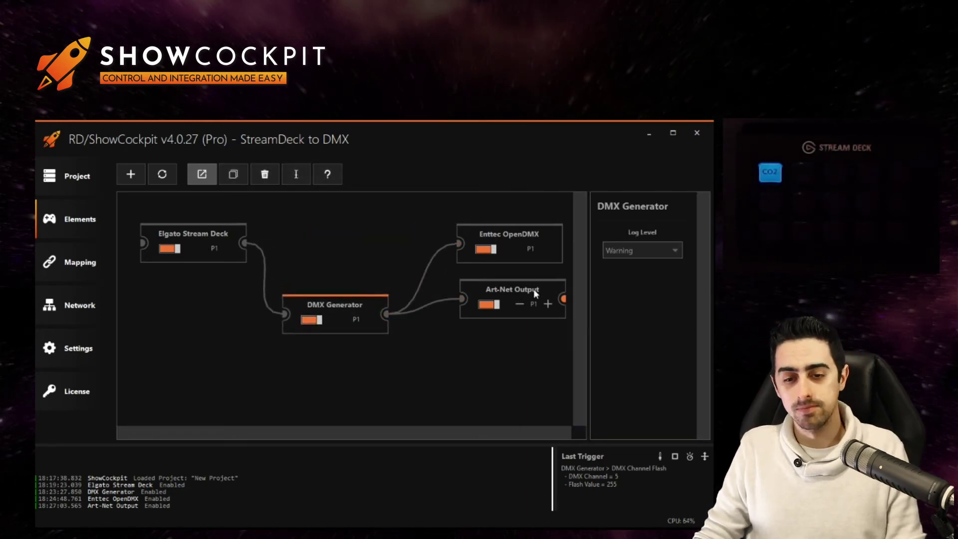
pyautogui.moveTo(534, 288); pyautogui.dragTo(513, 307)
pyautogui.click(512, 288)
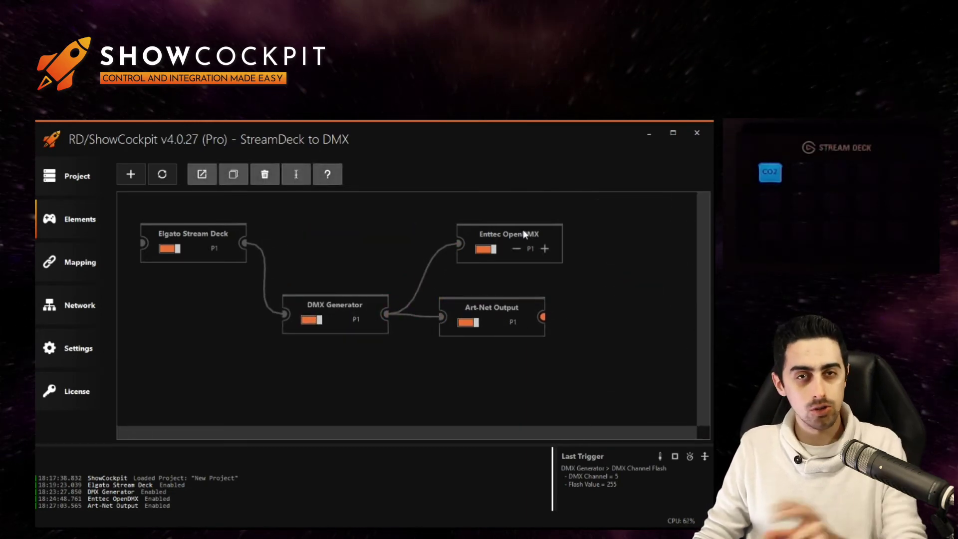
pyautogui.moveTo(523, 235); pyautogui.dragTo(509, 233)
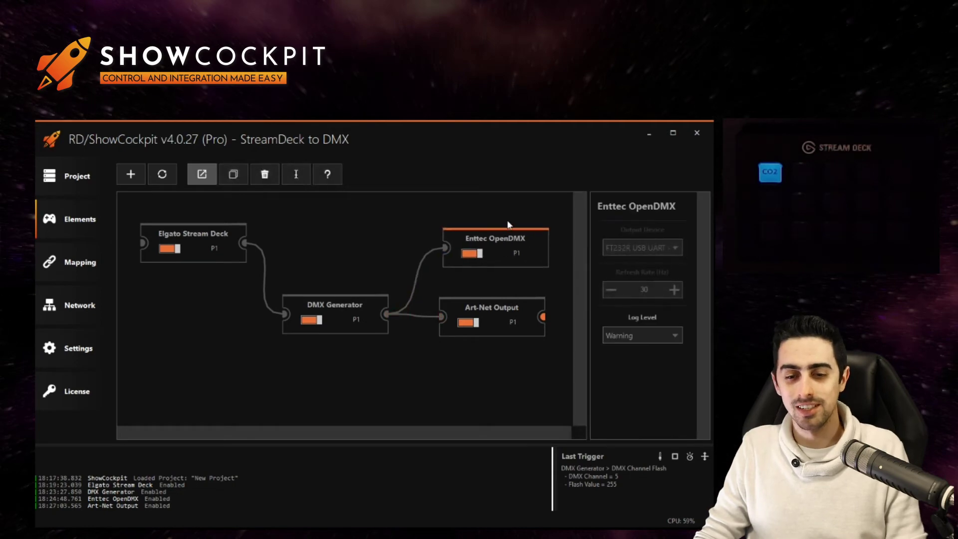
pyautogui.click(507, 218)
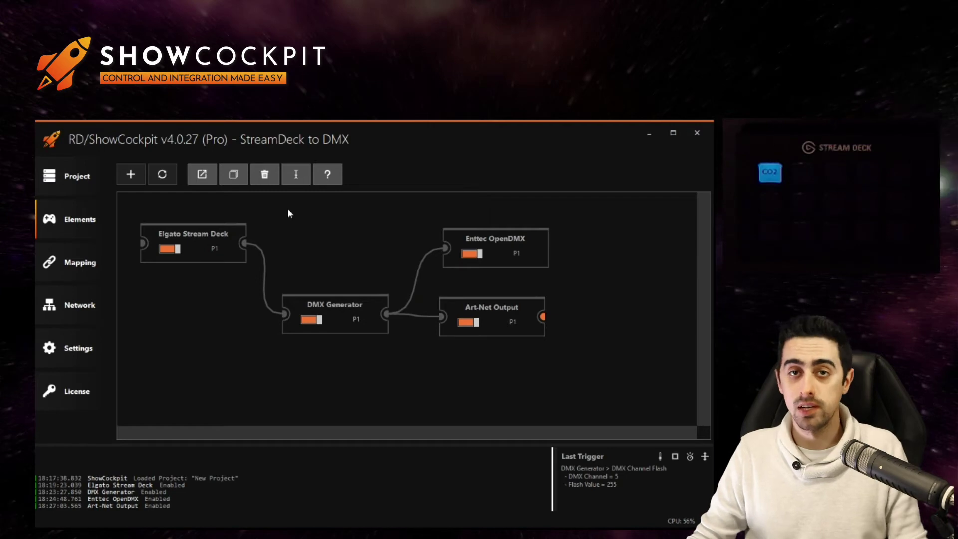
# In the Elgato Stream Deck's initialization edit mode, give Button 1,4 an orange background and the text DMX.
pyautogui.moveTo(198, 235)
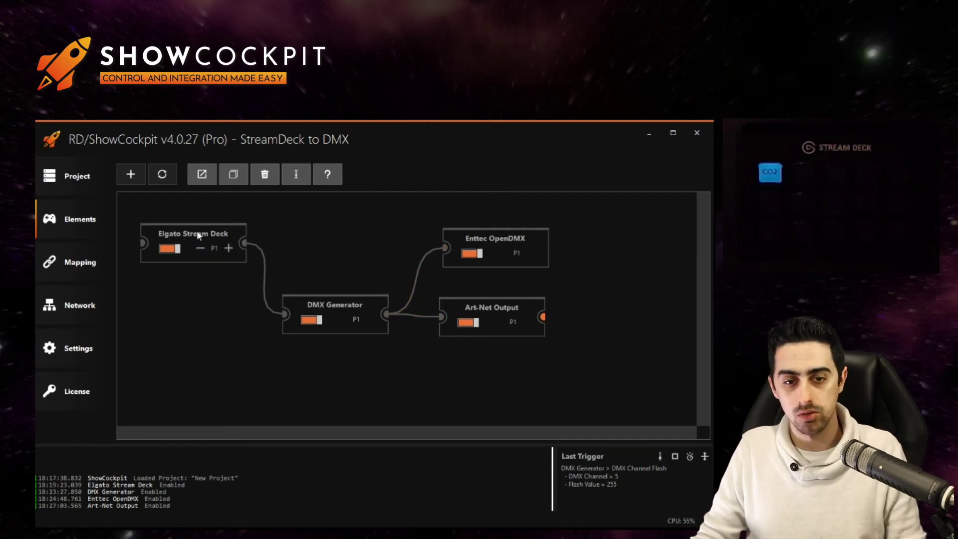
pyautogui.doubleClick(198, 234)
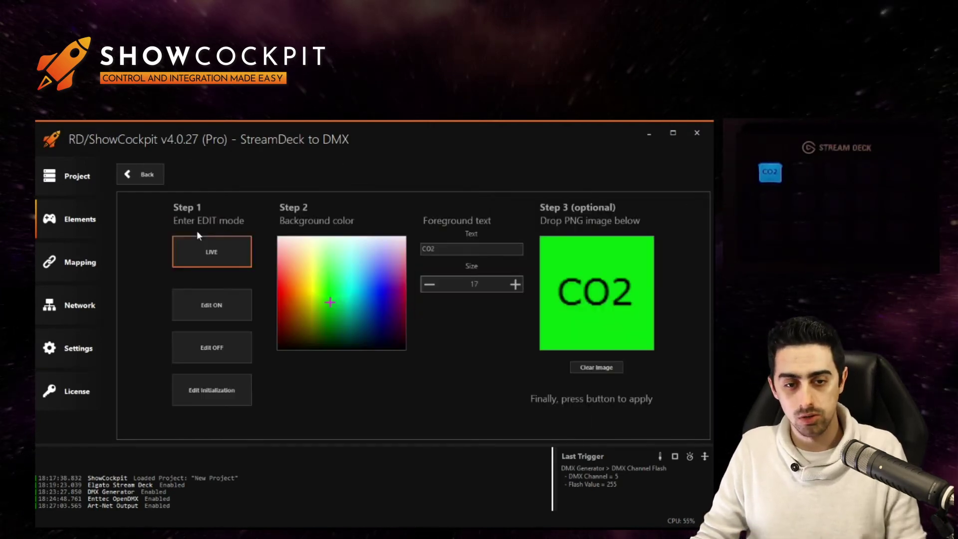
pyautogui.click(221, 391)
pyautogui.moveTo(305, 299); pyautogui.dragTo(301, 295)
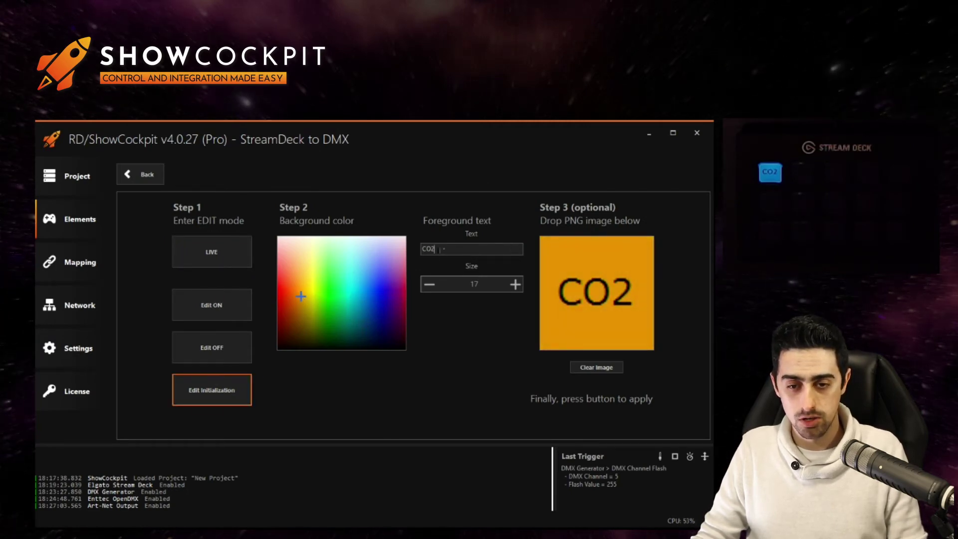
pyautogui.moveTo(435, 249); pyautogui.dragTo(411, 246)
pyautogui.write('DMX')
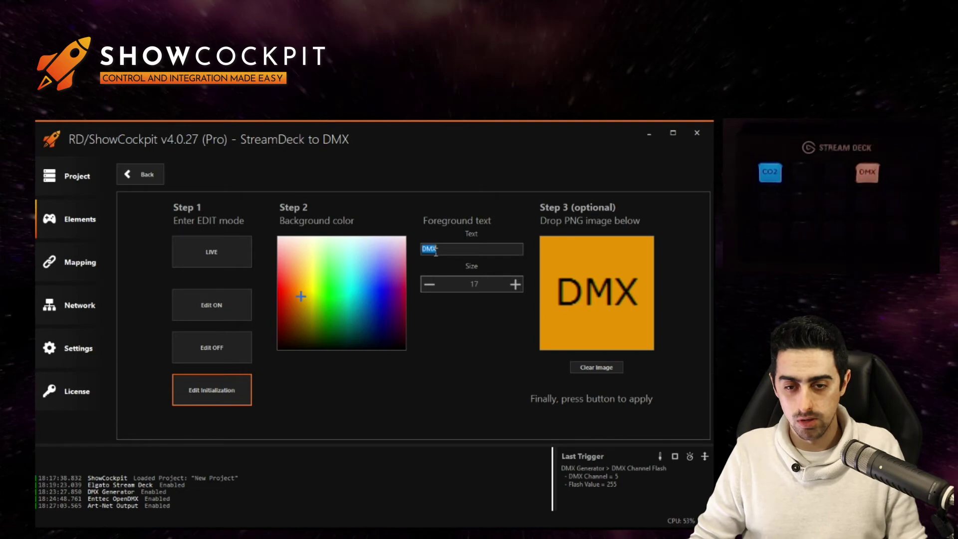
# Label Stream Deck Button 1,5 ArtNet at text size 14, switch back to LIVE mode, and return to the element layout.
pyautogui.write('ArtNet')
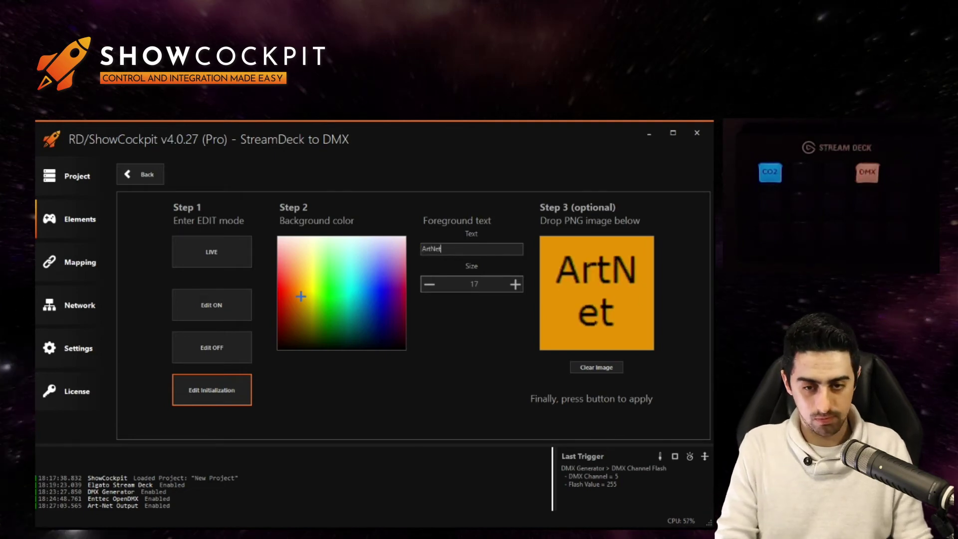
pyautogui.click(432, 286)
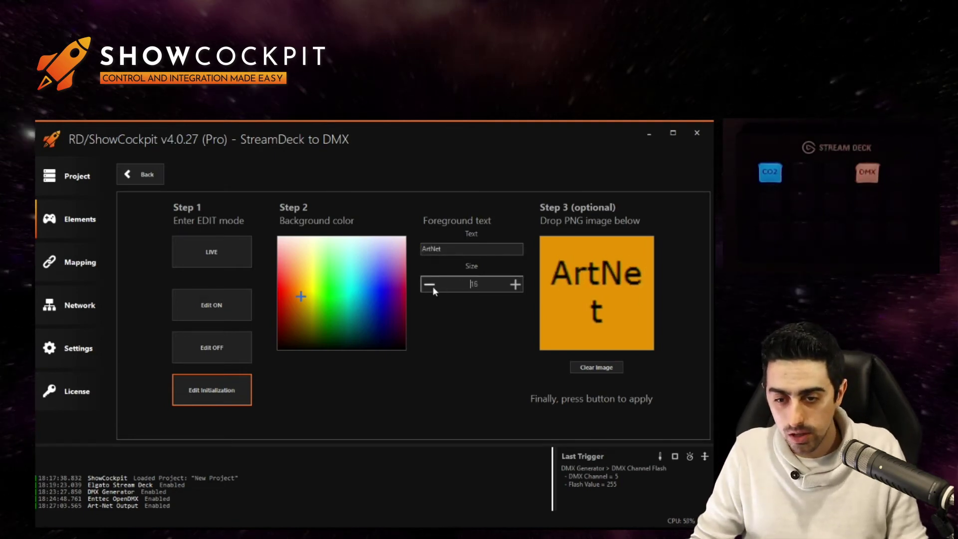
pyautogui.click(429, 285)
pyautogui.click(429, 284)
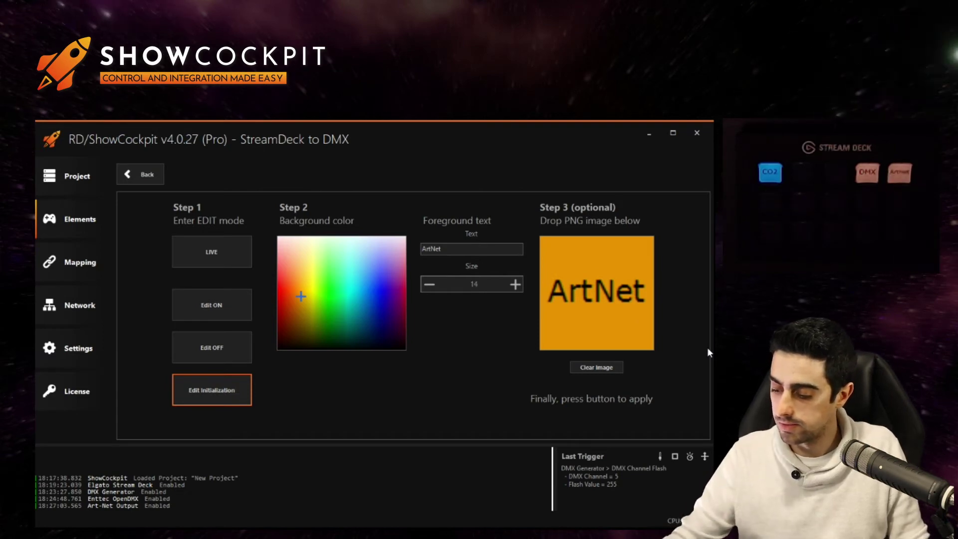
pyautogui.click(218, 242)
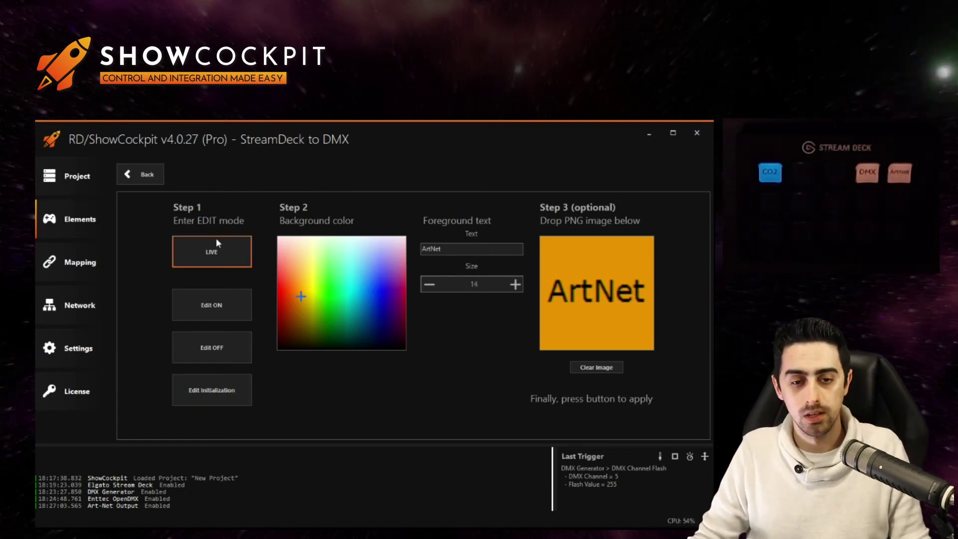
pyautogui.click(141, 174)
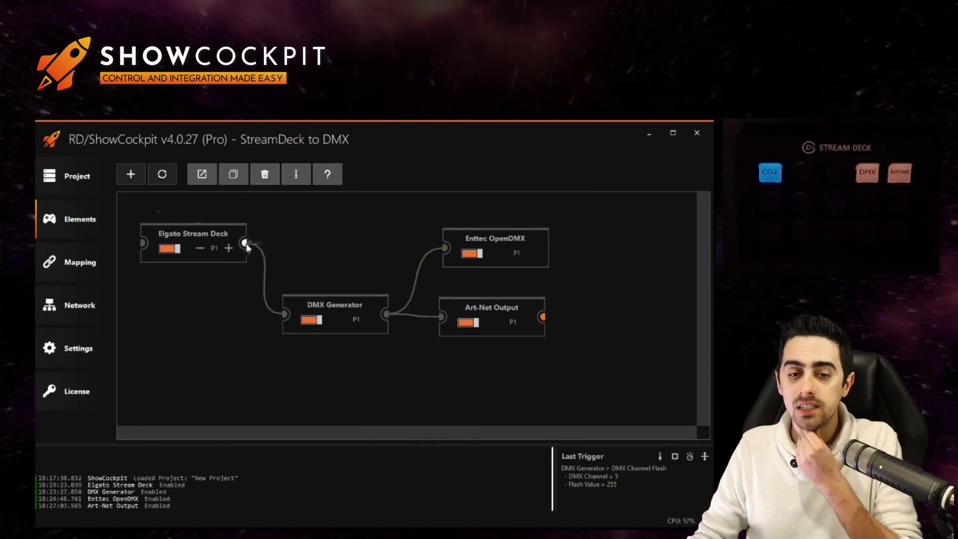
# Link the Stream Deck to the Enttec OpenDMX, mapping Enable Element to Button 1,4 and Disable Element to Button 1,5, and return to the layout.
pyautogui.moveTo(268, 244); pyautogui.dragTo(457, 243)
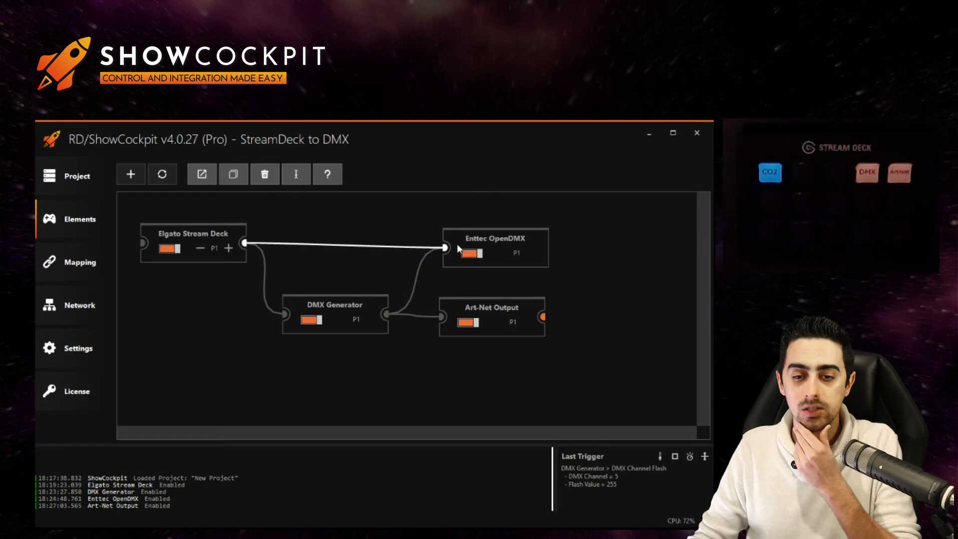
pyautogui.click(456, 243)
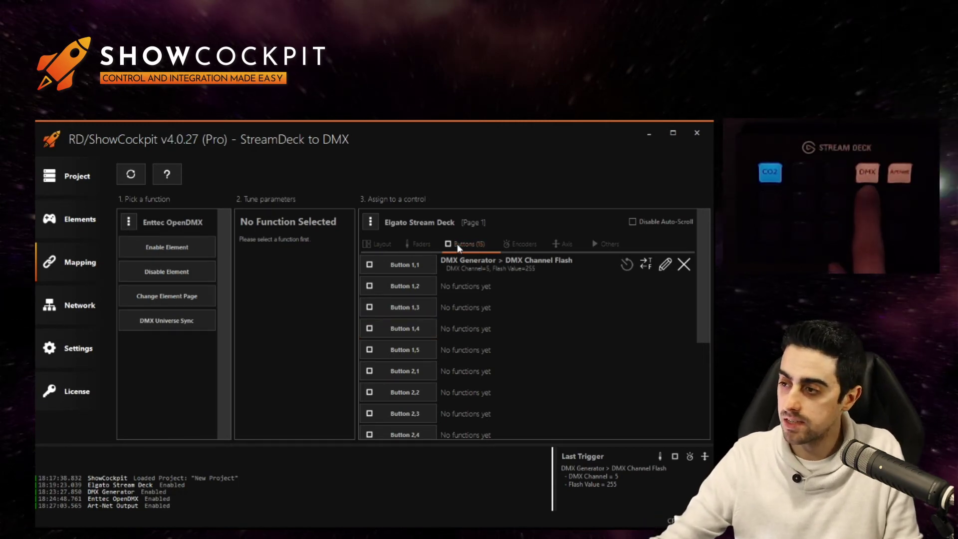
pyautogui.click(177, 246)
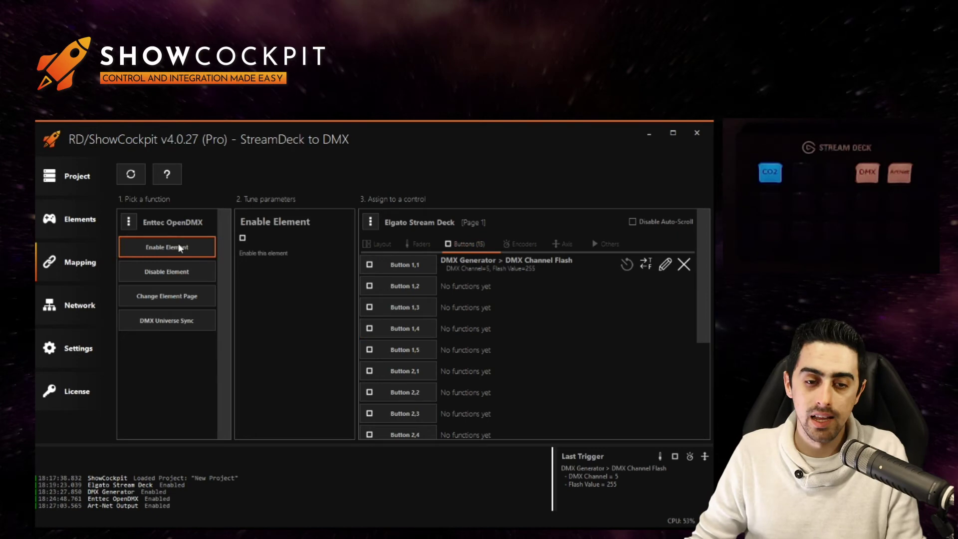
pyautogui.click(418, 332)
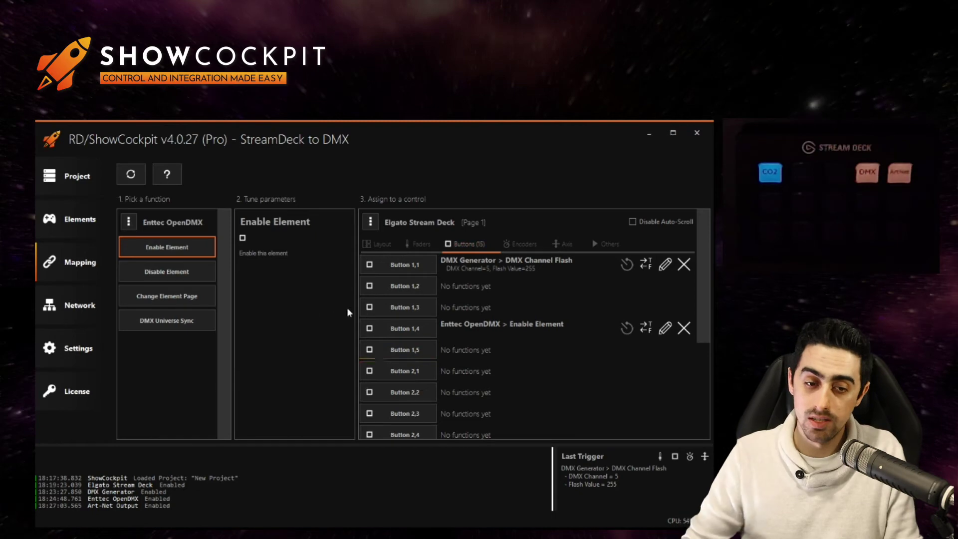
pyautogui.click(175, 279)
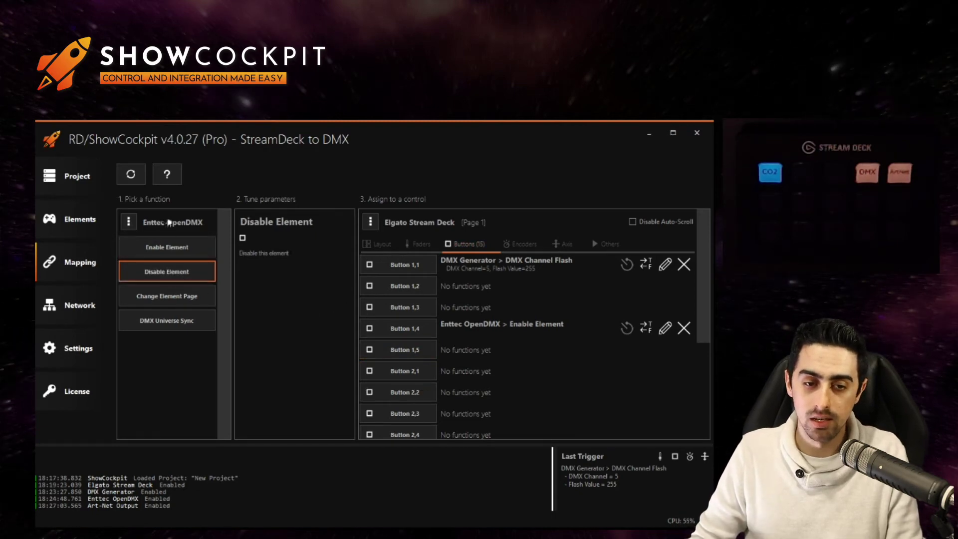
pyautogui.click(417, 349)
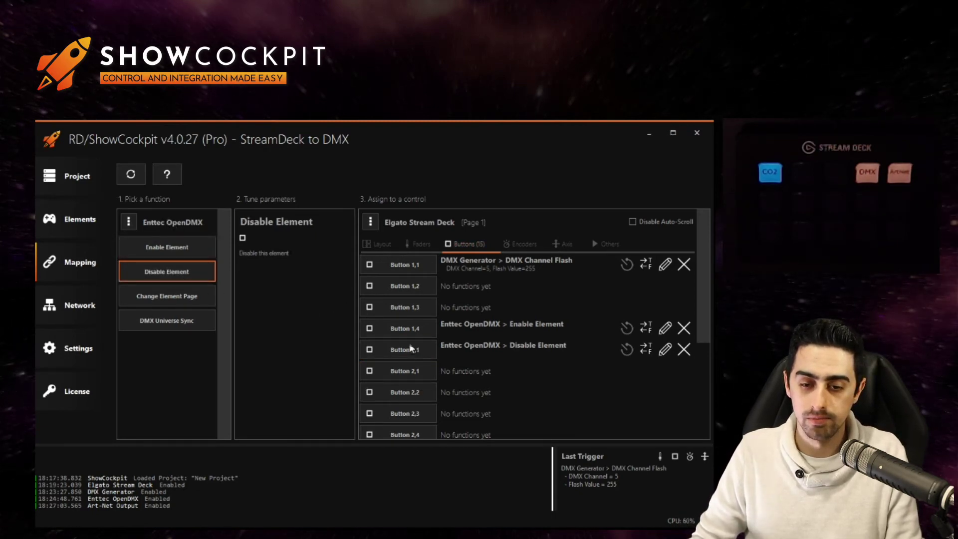
pyautogui.click(79, 221)
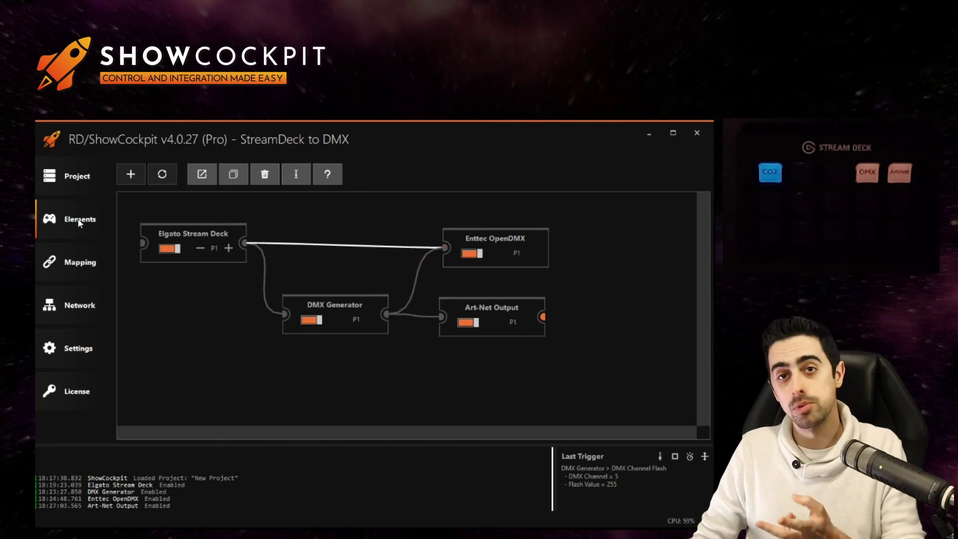
# Link the Stream Deck to the Art-Net Output, mapping Enable Element to Button 1,5 and Disable Element to Button 1,4, and return to the layout.
pyautogui.moveTo(243, 243); pyautogui.dragTo(294, 264)
pyautogui.moveTo(403, 299); pyautogui.dragTo(447, 315)
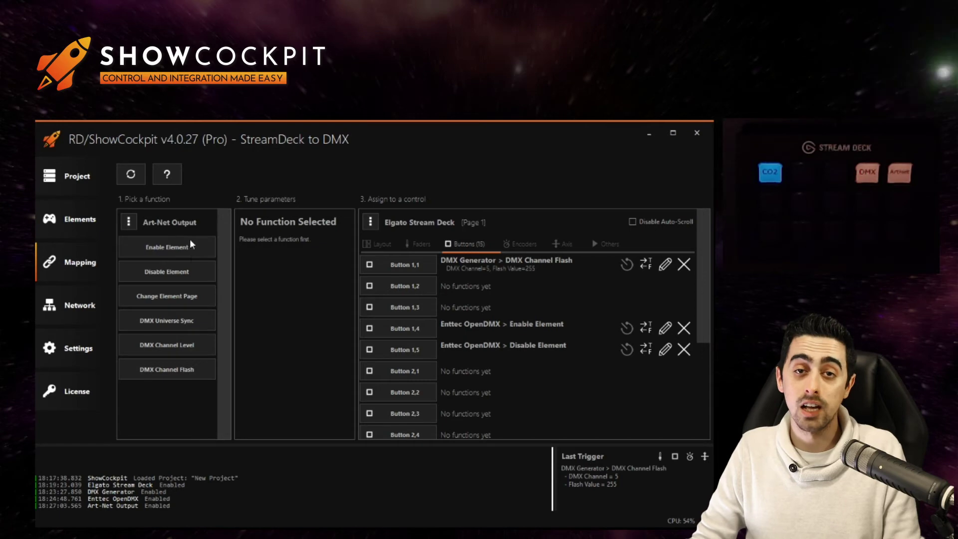
pyautogui.click(177, 247)
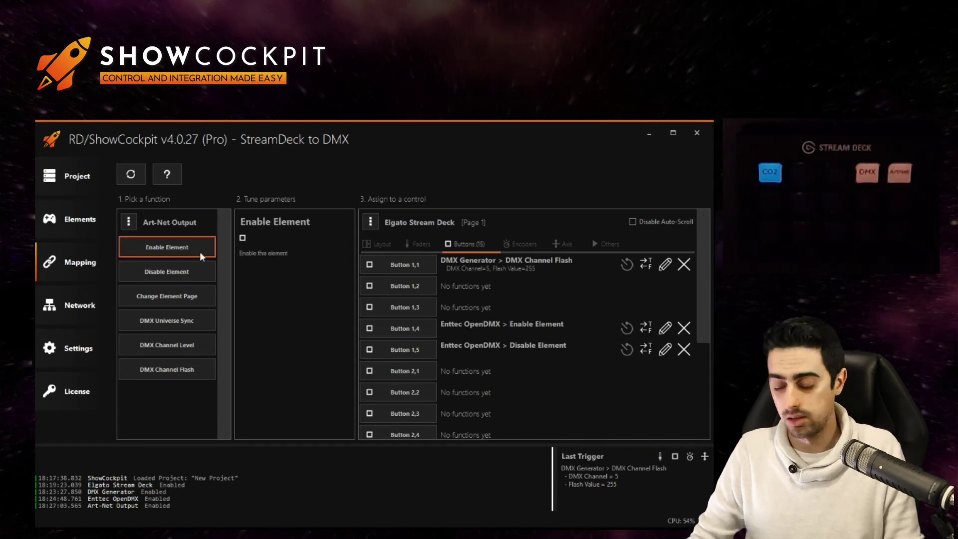
pyautogui.click(407, 350)
pyautogui.click(149, 274)
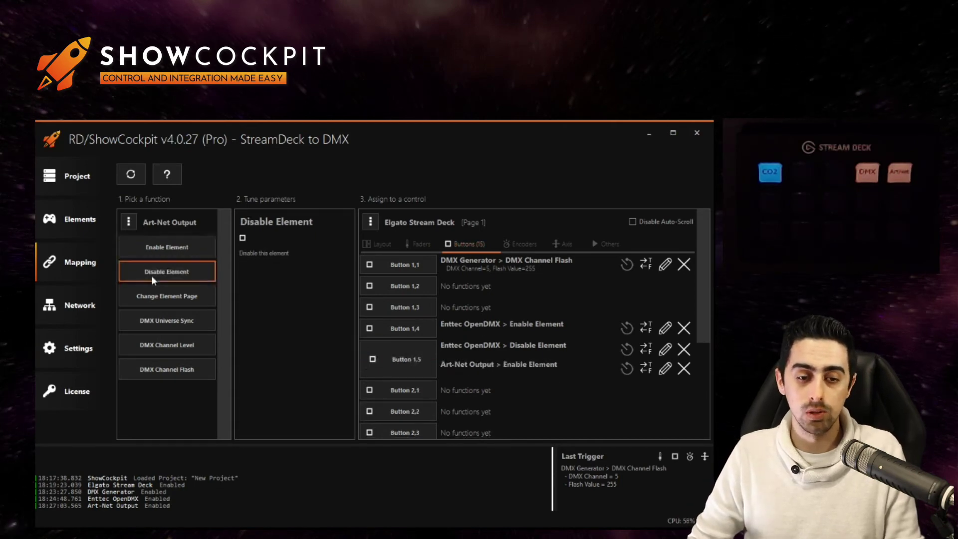
pyautogui.click(397, 337)
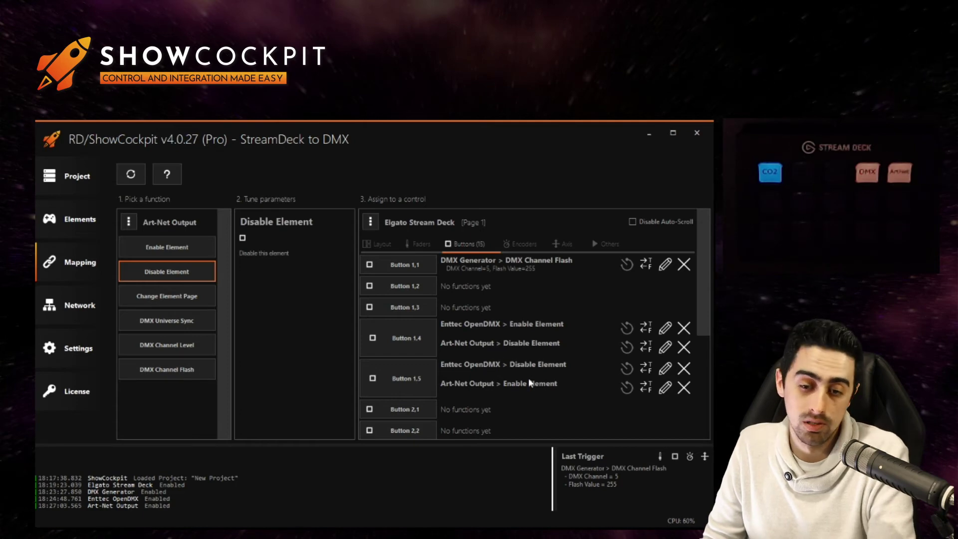
pyautogui.click(80, 220)
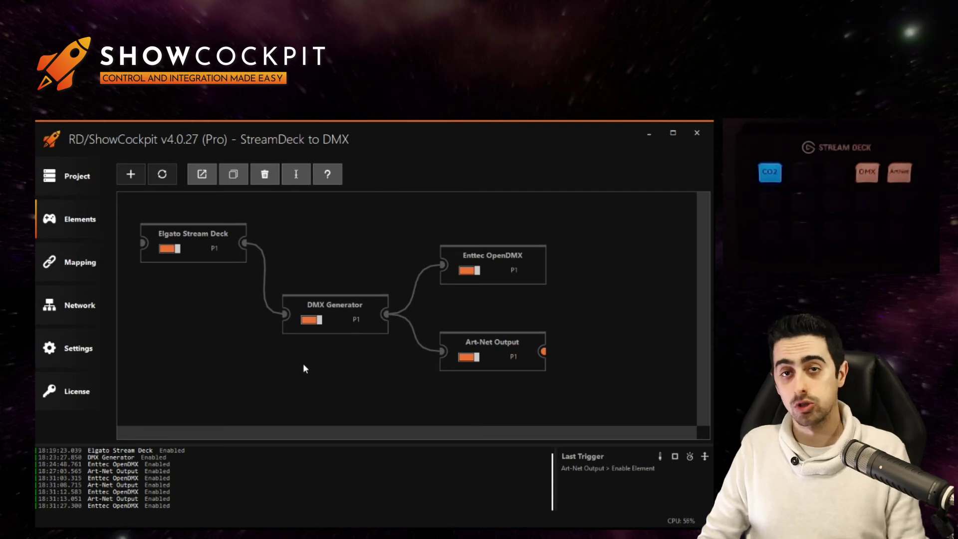
# Clear the mapping between the DMX Generator and the Art-Net Output.
pyautogui.moveTo(362, 333)
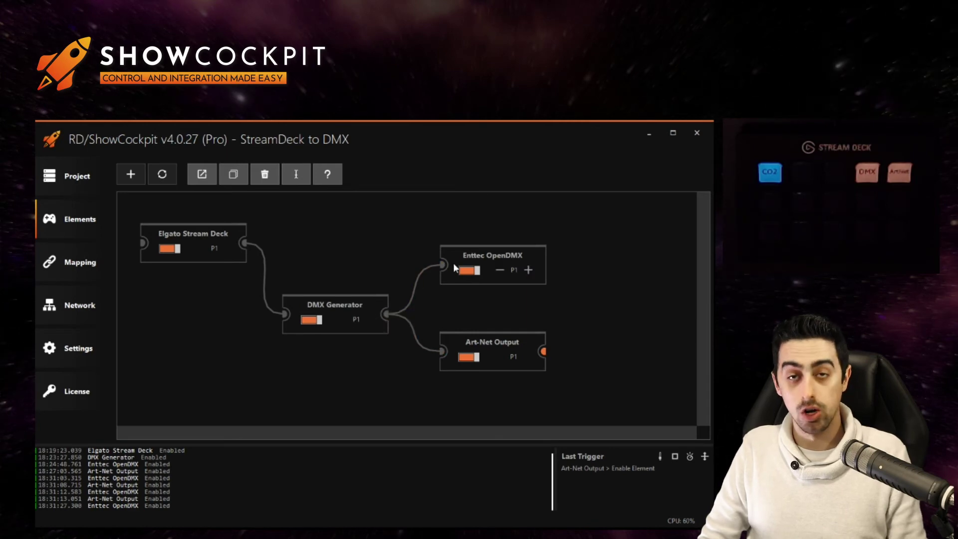
pyautogui.rightClick(420, 342)
pyautogui.click(451, 383)
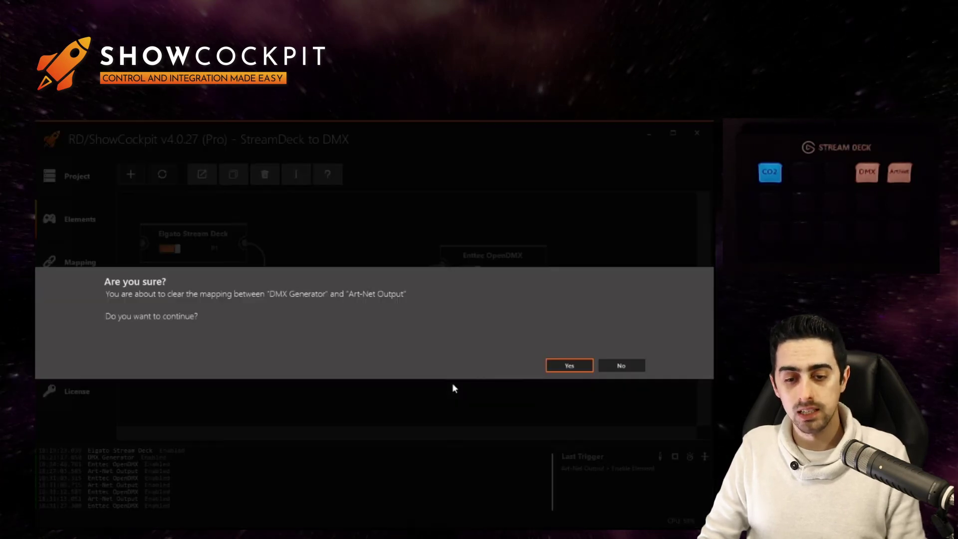
pyautogui.click(574, 364)
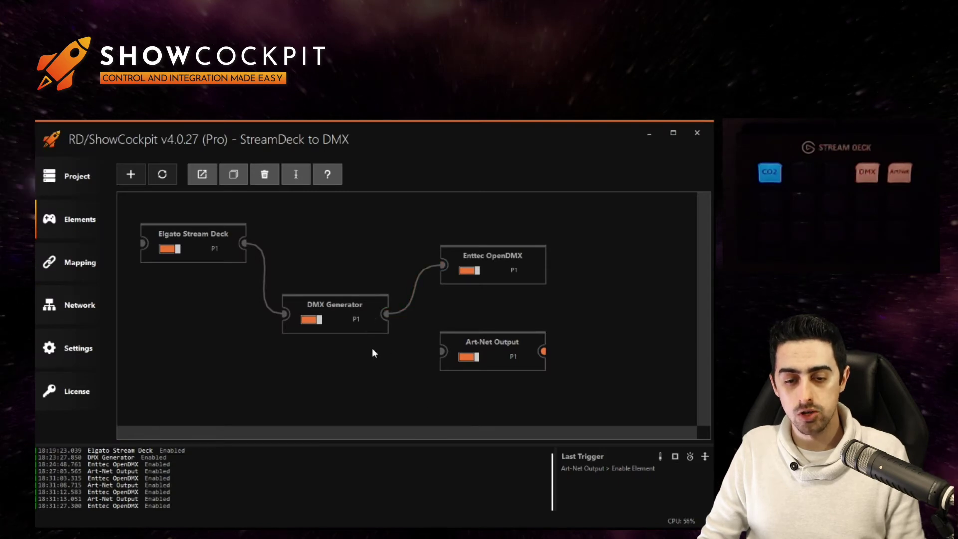
# Set the DMX Generator to page 2, map the Art-Net Output's DMX Universe Sync to that page's sync control, and return to the element layout.
pyautogui.click(371, 320)
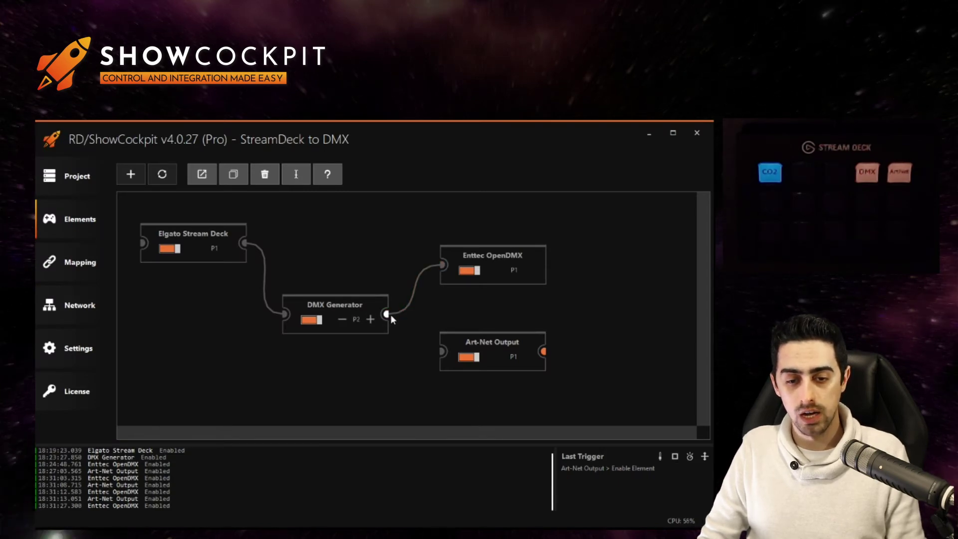
pyautogui.moveTo(390, 315); pyautogui.dragTo(444, 350)
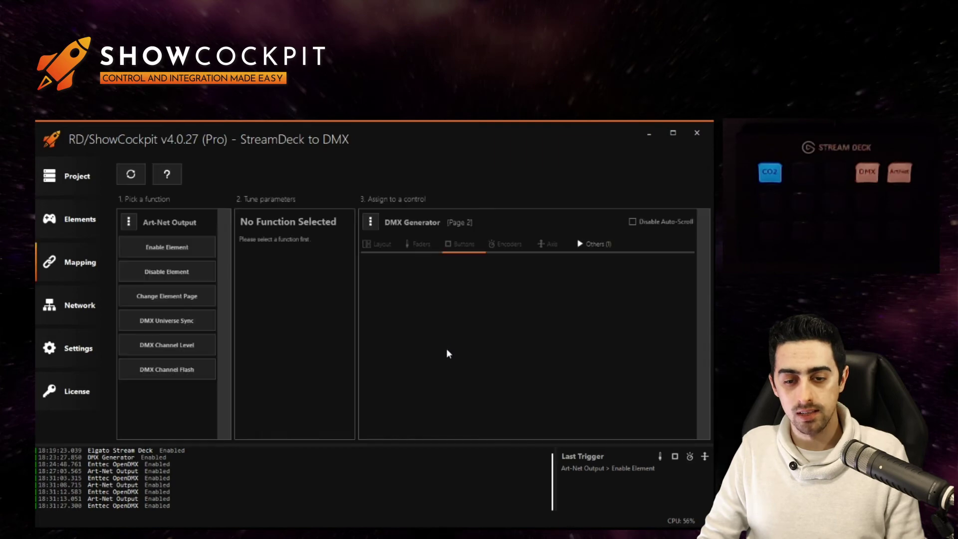
pyautogui.click(187, 324)
pyautogui.click(394, 267)
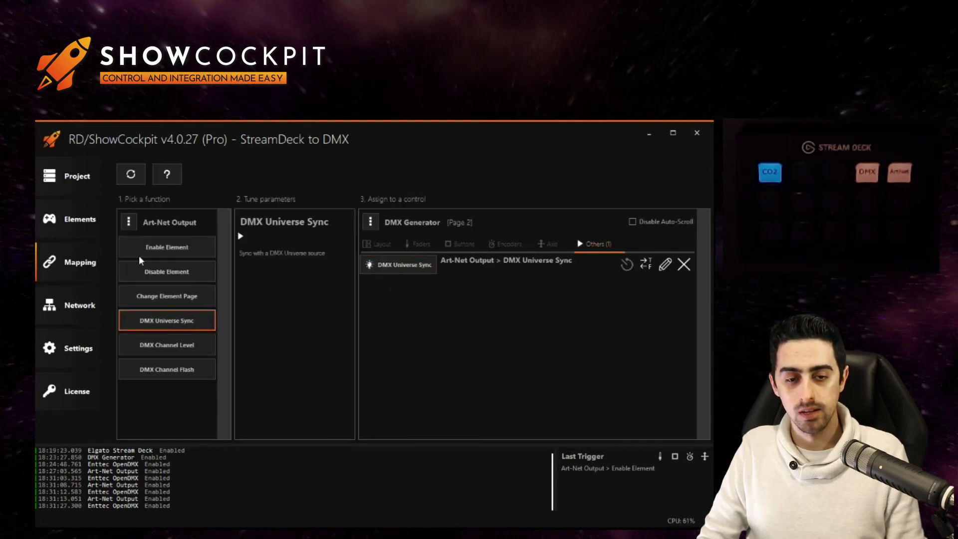
pyautogui.click(78, 227)
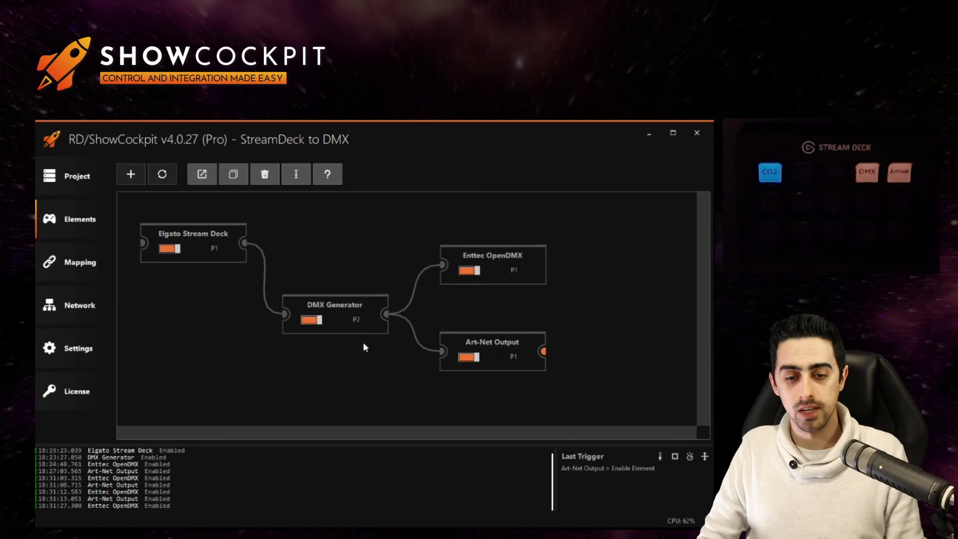
pyautogui.moveTo(371, 321)
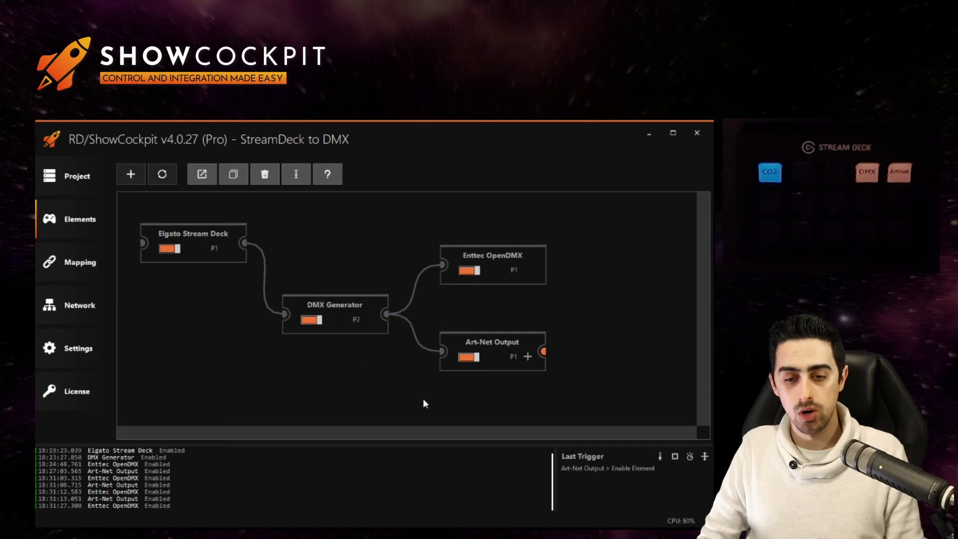
# Set the DMX Generator back to page 1.
pyautogui.click(342, 320)
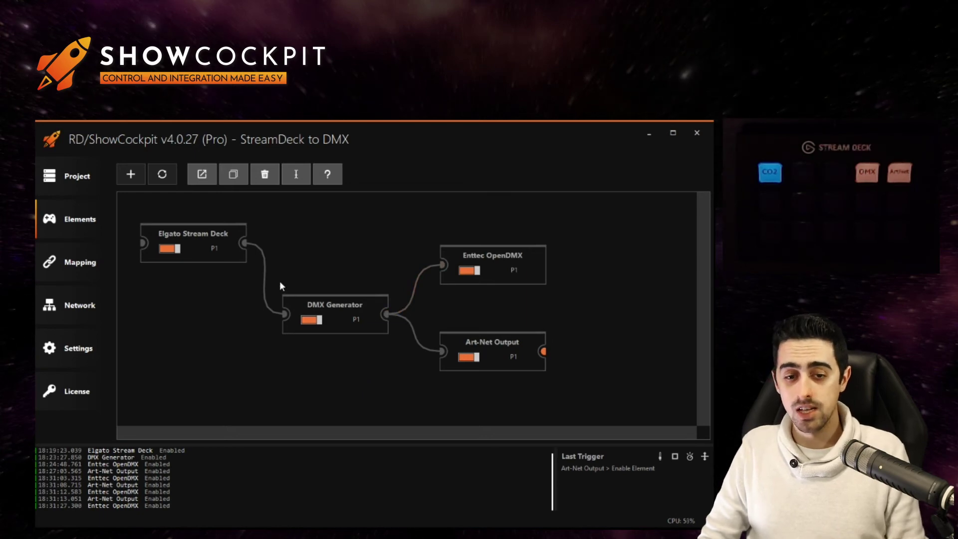
pyautogui.click(281, 312)
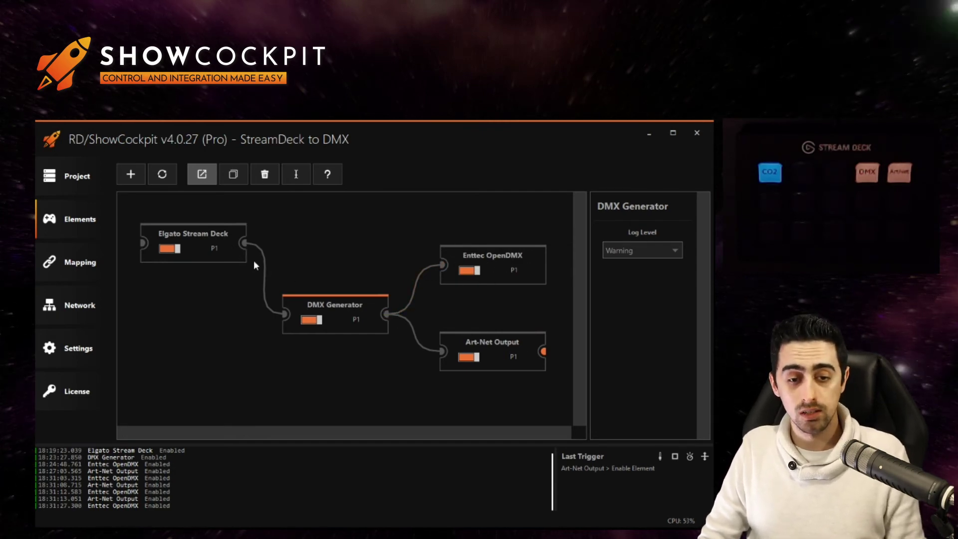
pyautogui.click(263, 281)
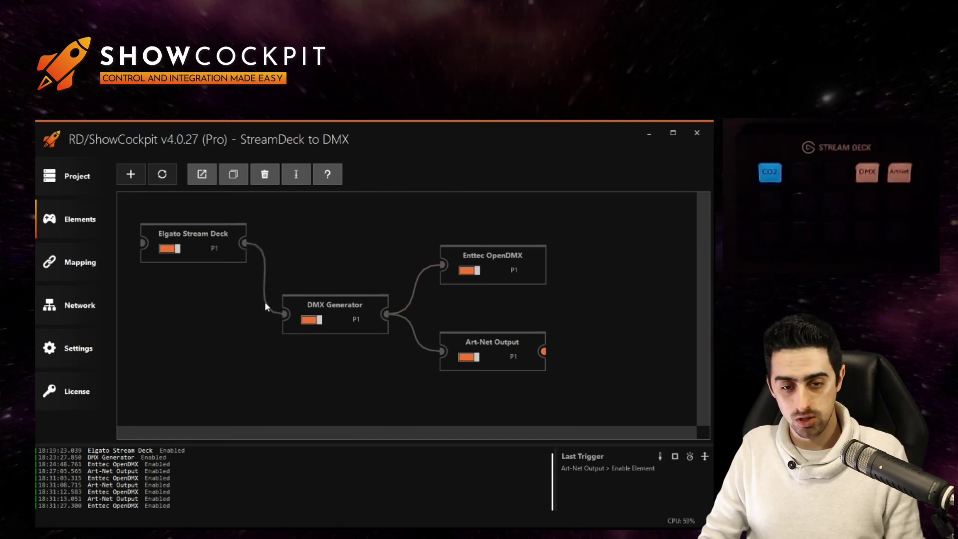
# Map the DMX Generator's Change Element Page with Go To page 1 on Button 1,4 and page 2 on Button 1,5, and return to the layout.
pyautogui.doubleClick(292, 314)
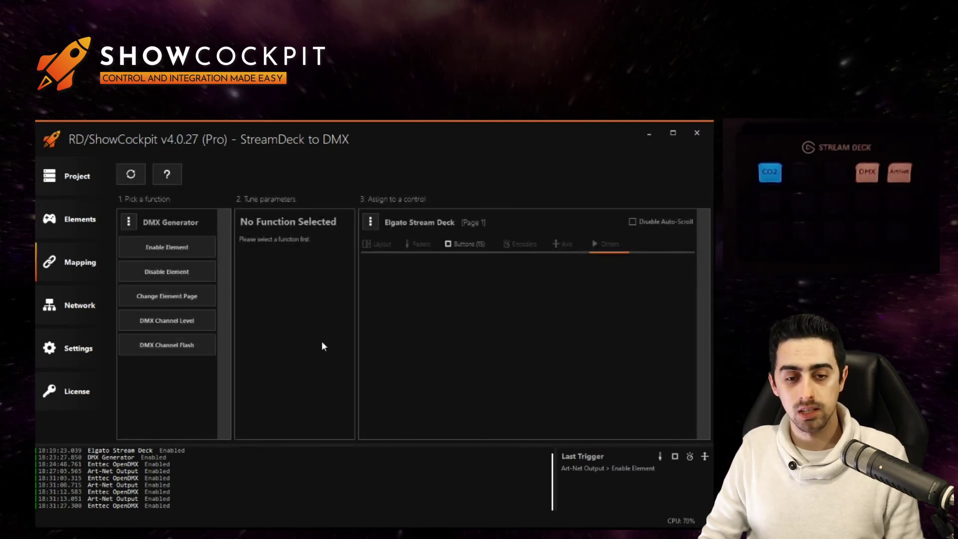
pyautogui.click(170, 298)
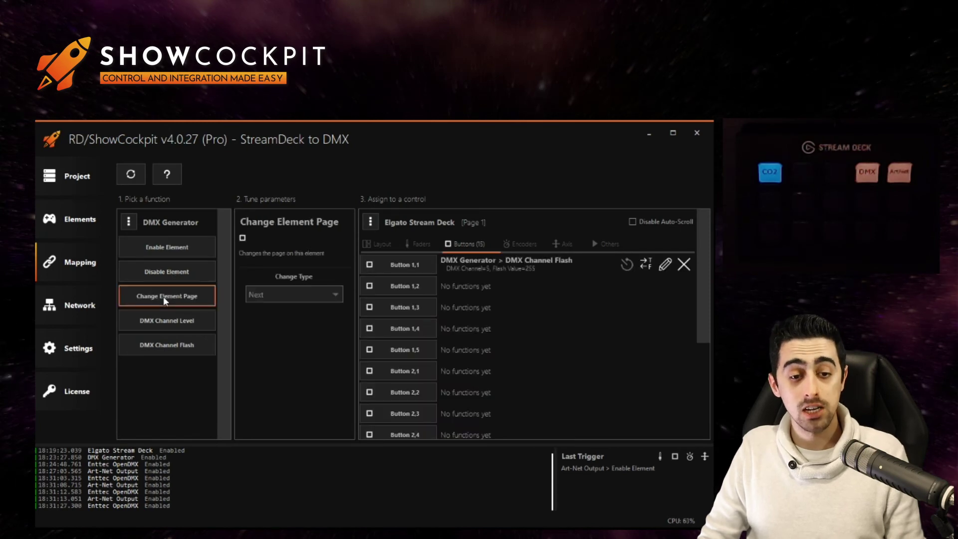
pyautogui.click(279, 295)
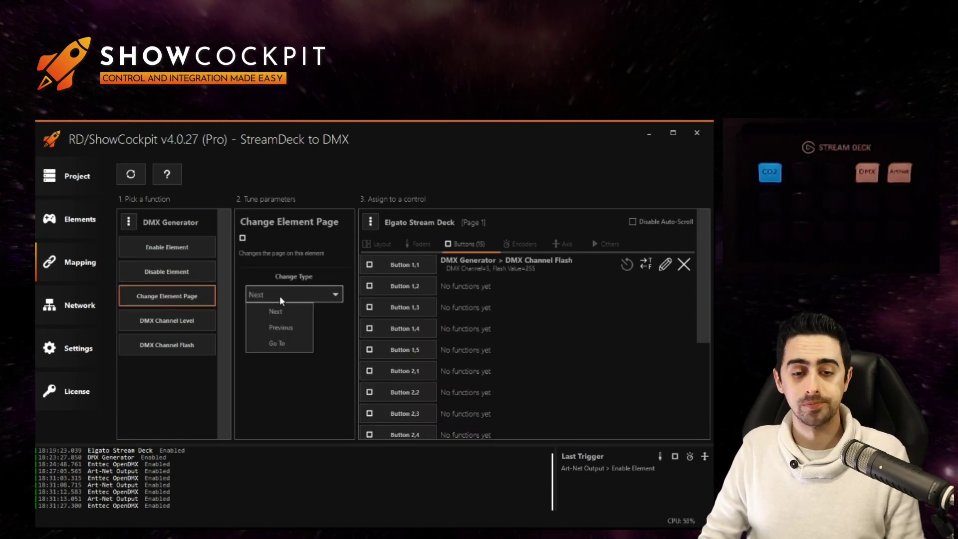
pyautogui.click(278, 346)
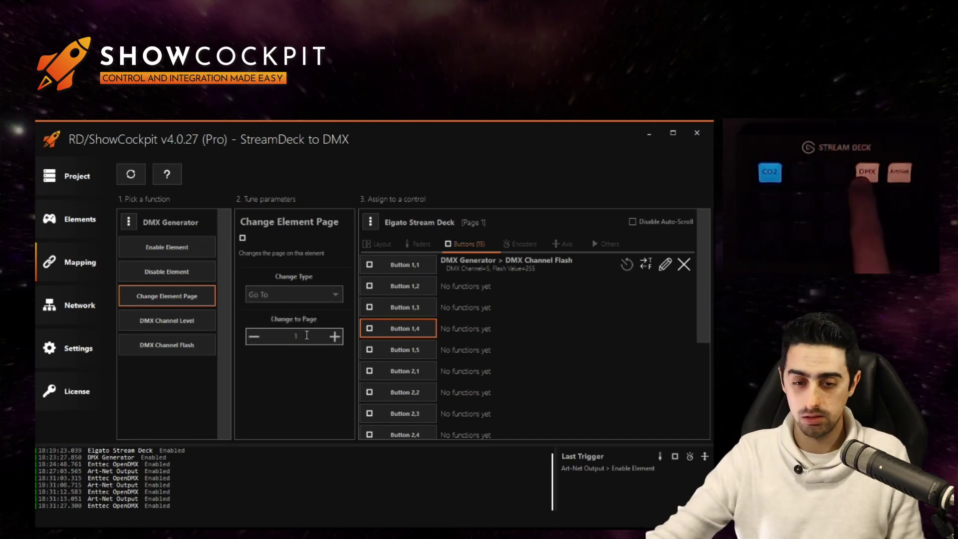
pyautogui.click(390, 327)
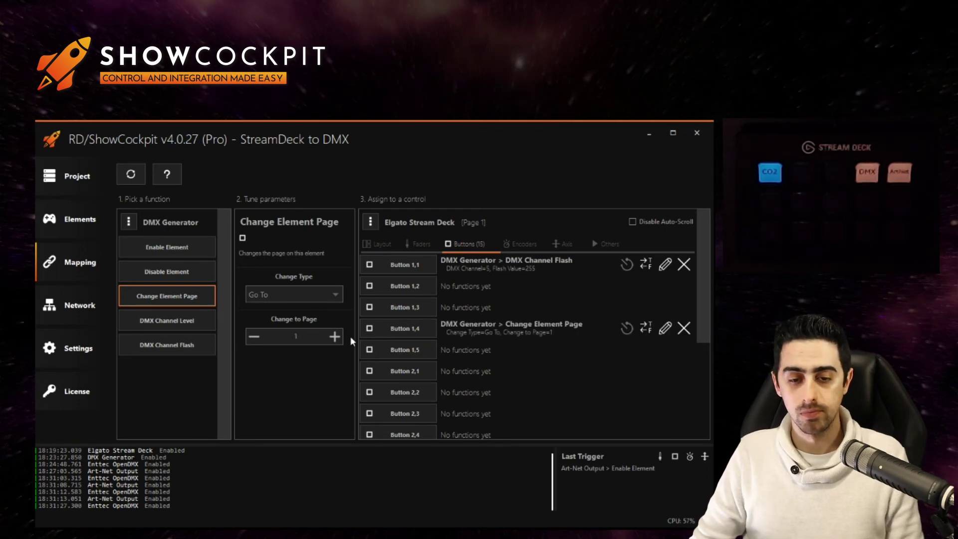
pyautogui.click(335, 336)
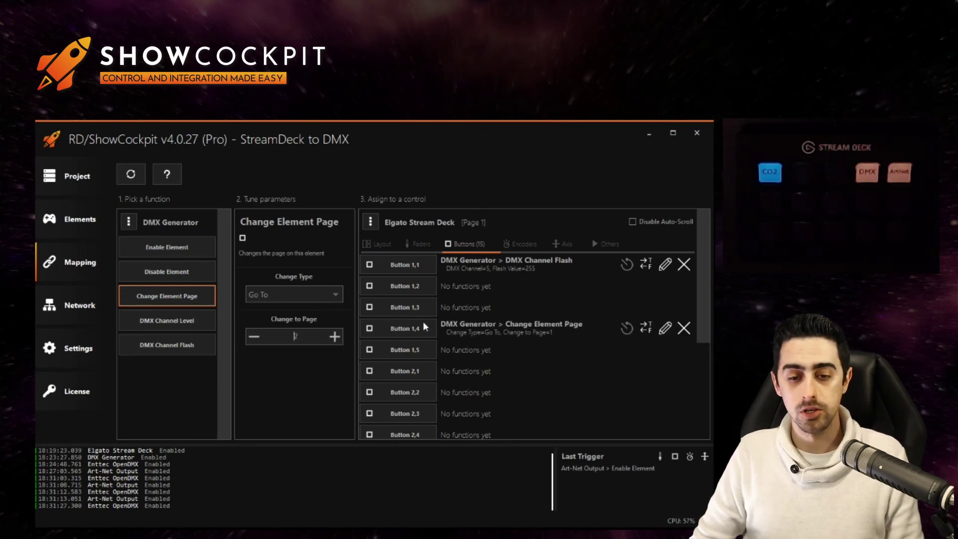
pyautogui.click(418, 350)
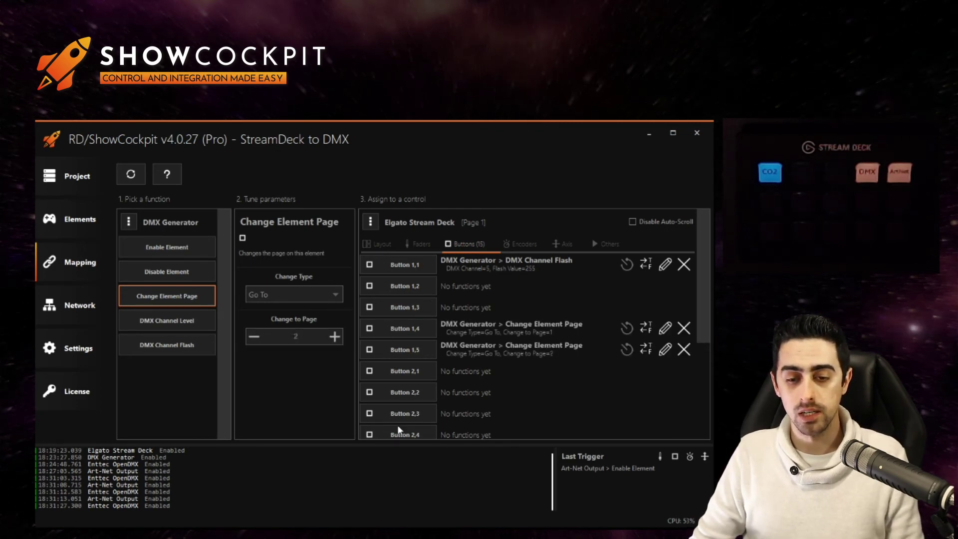
pyautogui.click(79, 220)
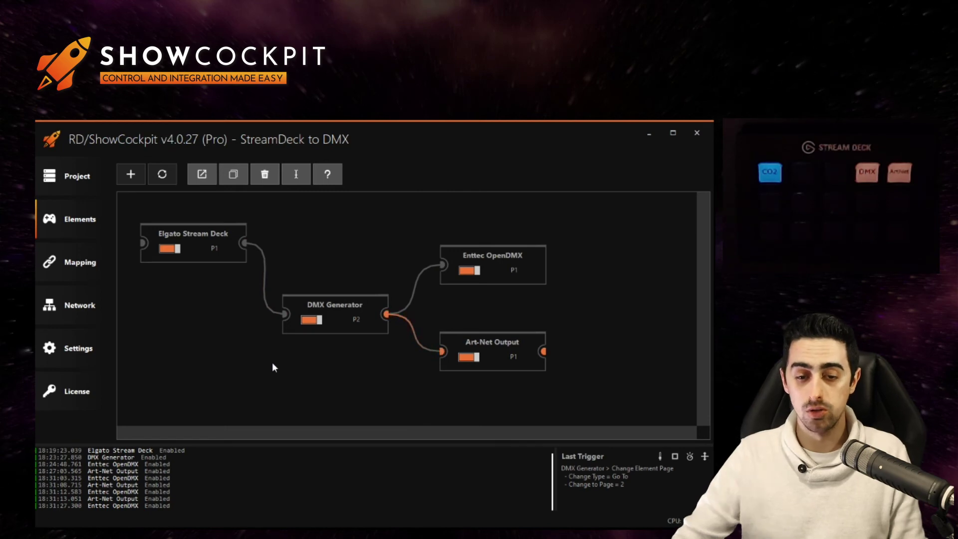
# Review the DMX Channel Flash mapping on the Stream Deck's Button 1,1 and return to the element layout.
pyautogui.moveTo(337, 313)
pyautogui.moveTo(453, 361)
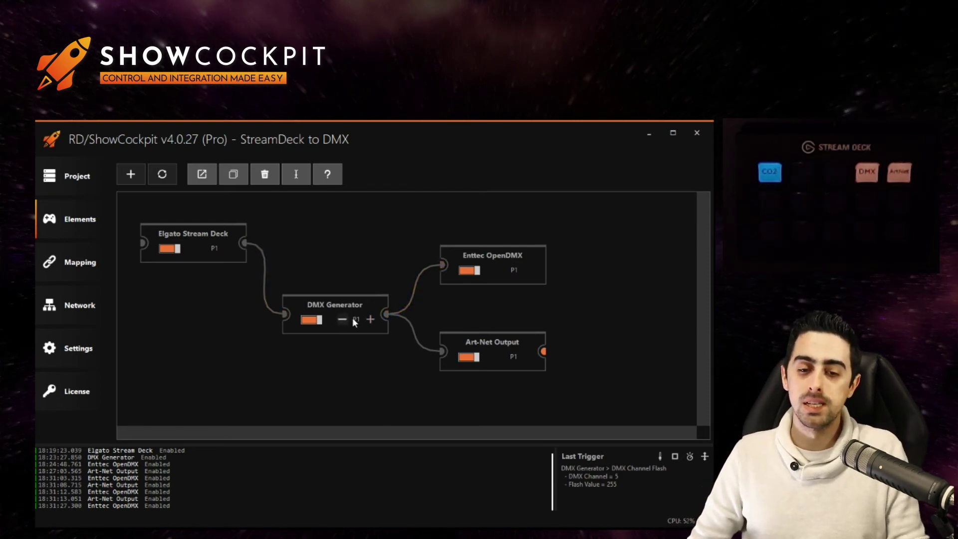
pyautogui.click(337, 303)
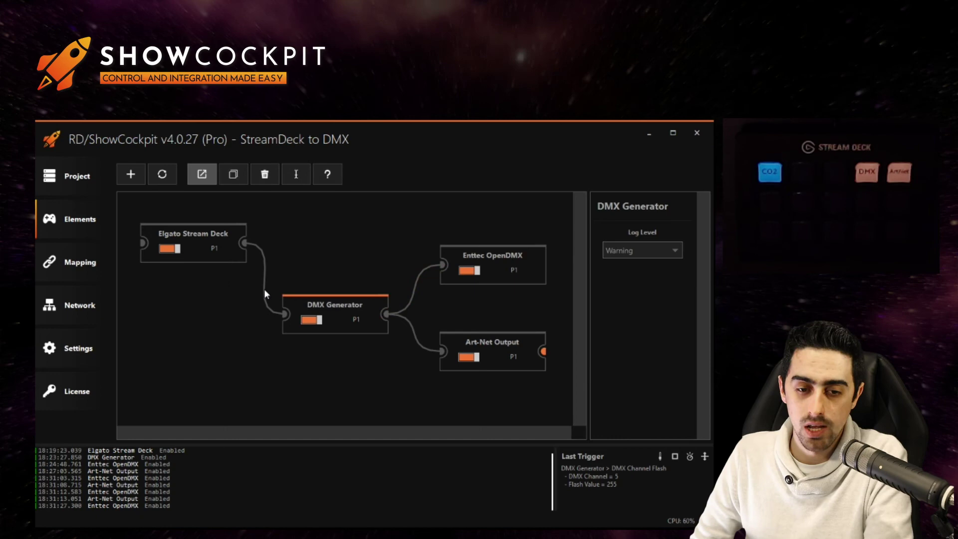
pyautogui.click(528, 265)
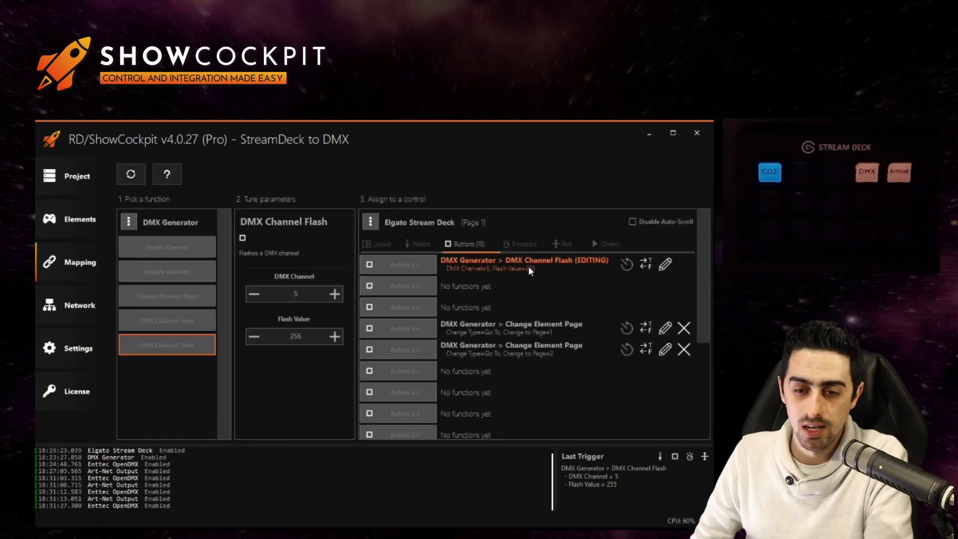
pyautogui.click(529, 265)
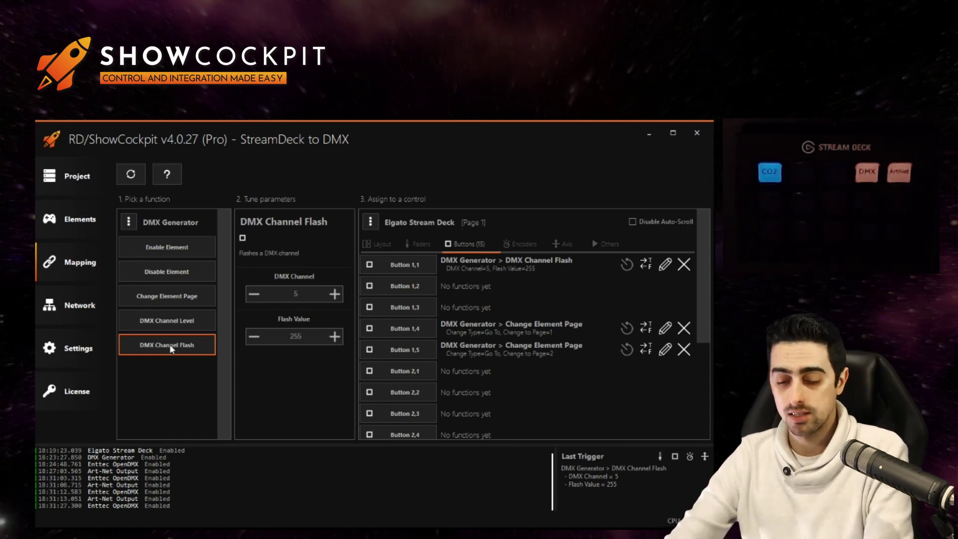
pyautogui.click(75, 219)
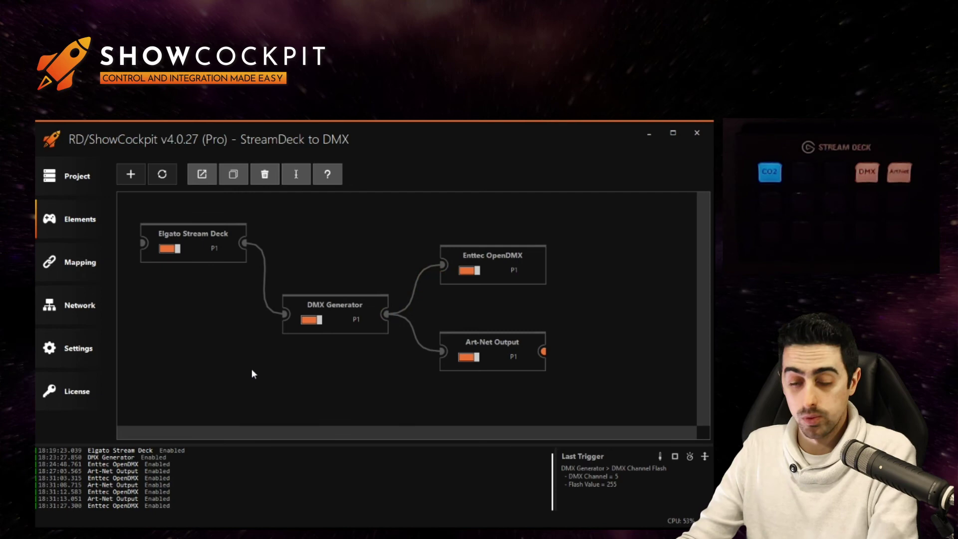
# Add a Button Flash Feedback element, place it above the DMX Generator and enable it.
pyautogui.click(140, 175)
pyautogui.write('fee')
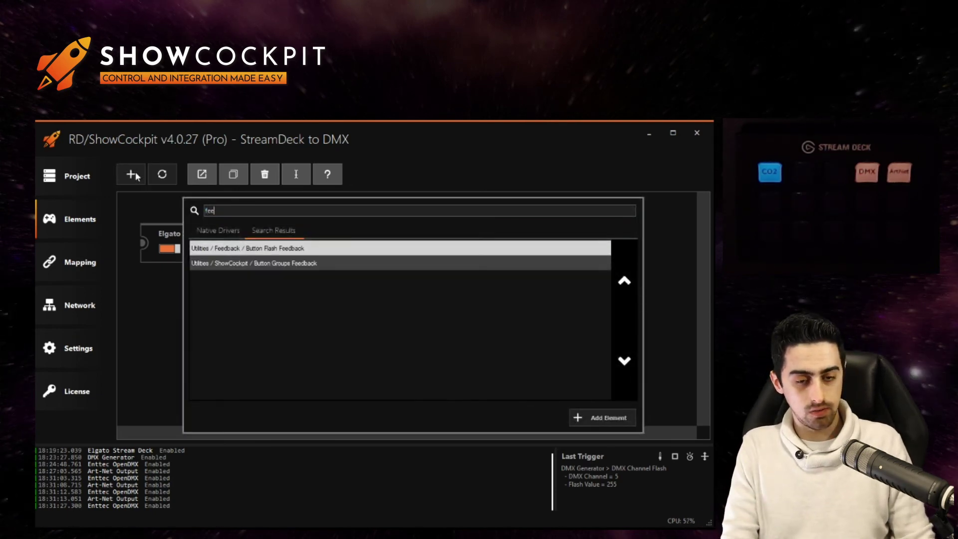
pyautogui.write('d')
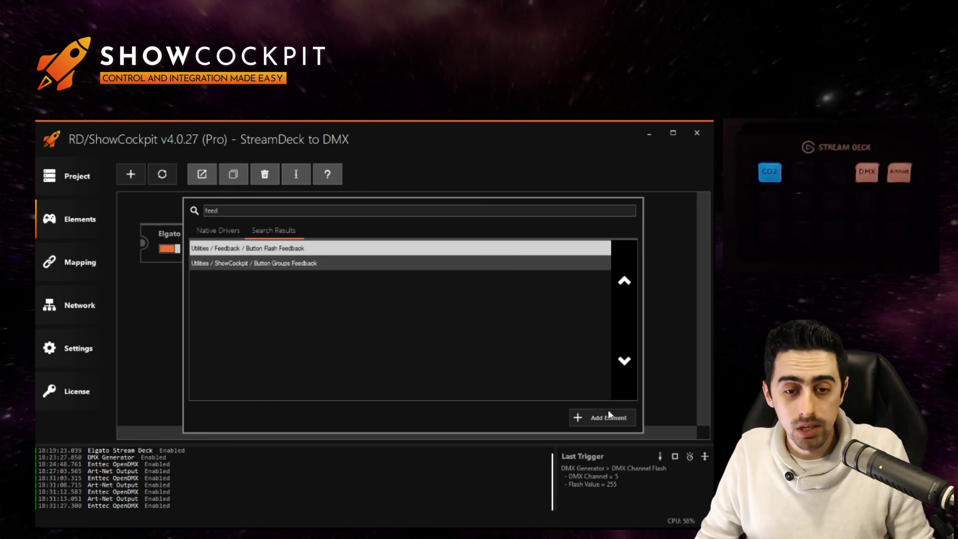
pyautogui.click(622, 422)
pyautogui.click(558, 366)
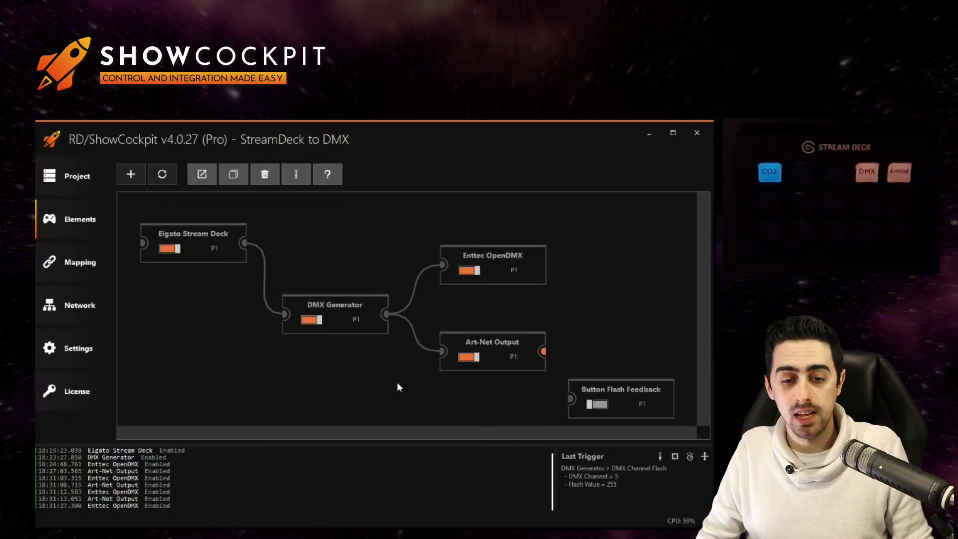
pyautogui.moveTo(623, 390); pyautogui.dragTo(349, 221)
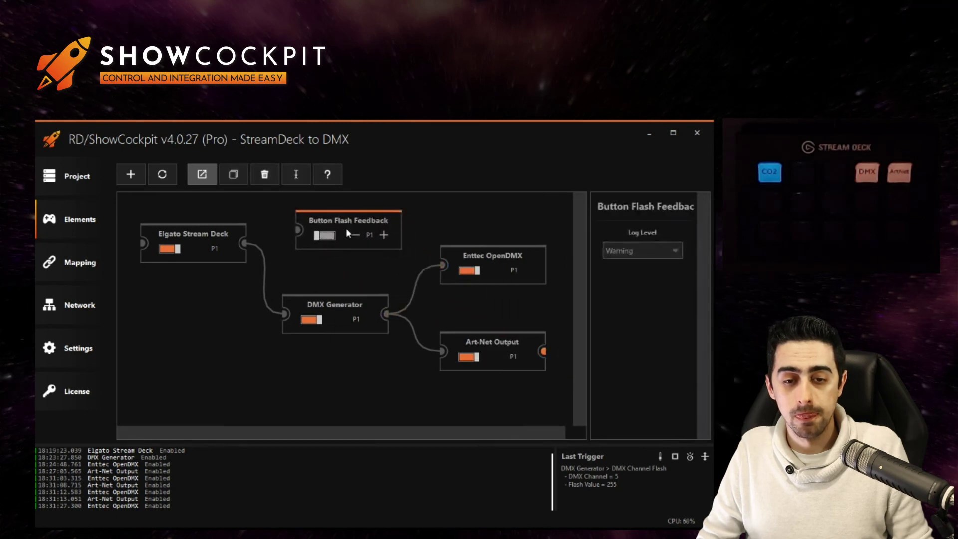
pyautogui.click(325, 237)
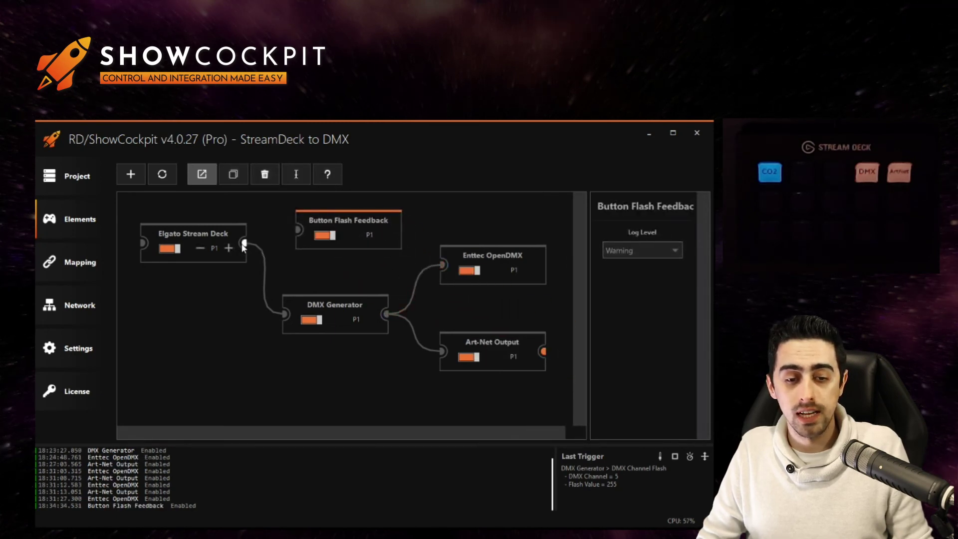
# Link the Stream Deck to Button Flash Feedback, map Button Connector with Button ID 1 to Button 1,1, and return to the layout.
pyautogui.moveTo(273, 226); pyautogui.dragTo(298, 229)
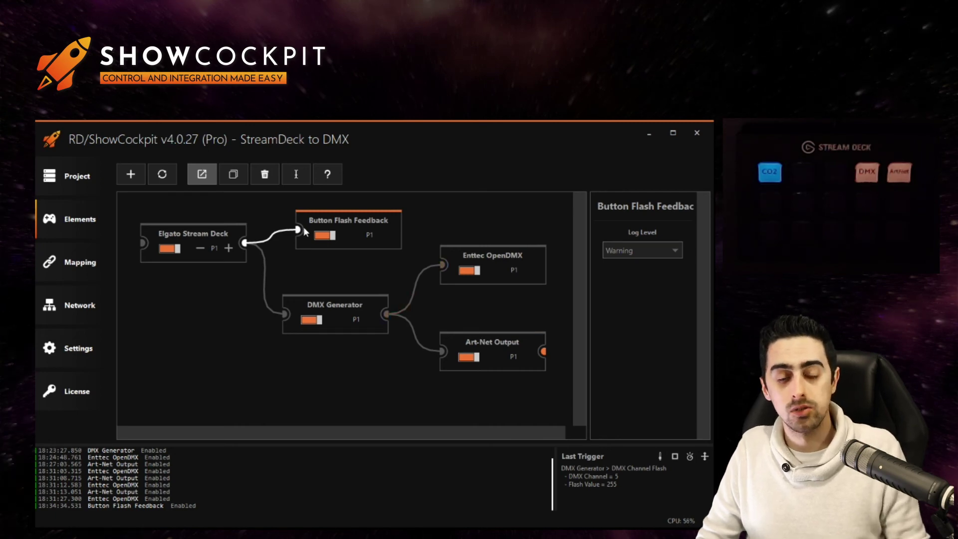
pyautogui.hotkey('ctrl', 'm')
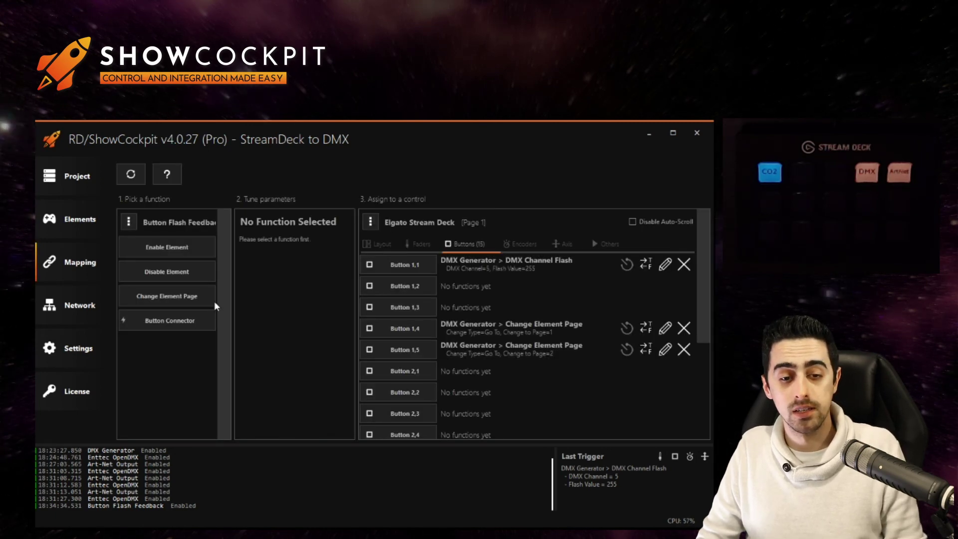
pyautogui.click(141, 324)
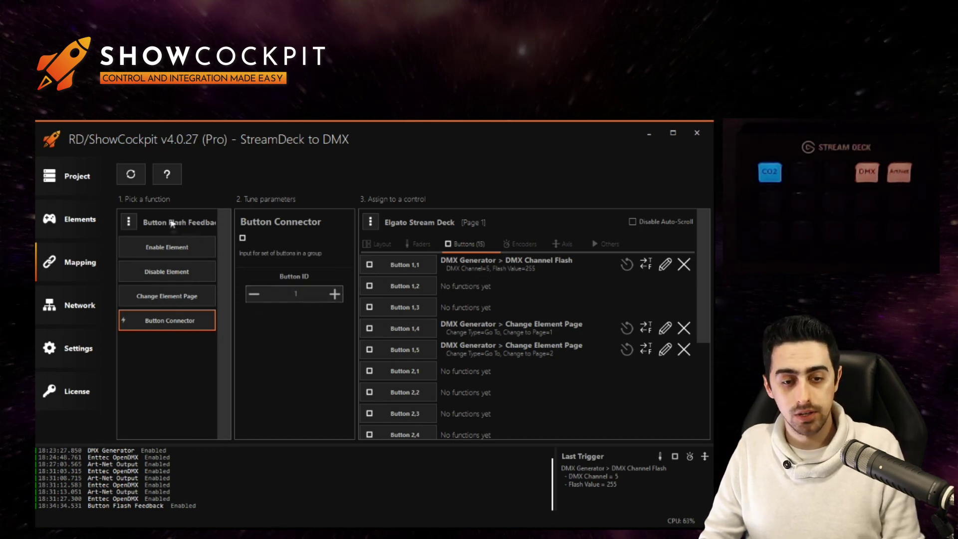
pyautogui.click(405, 264)
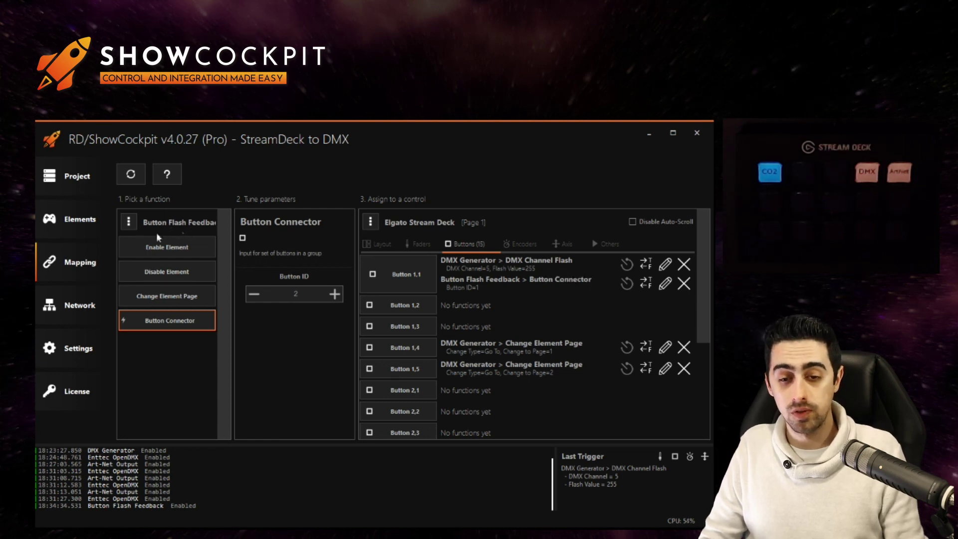
pyautogui.click(97, 226)
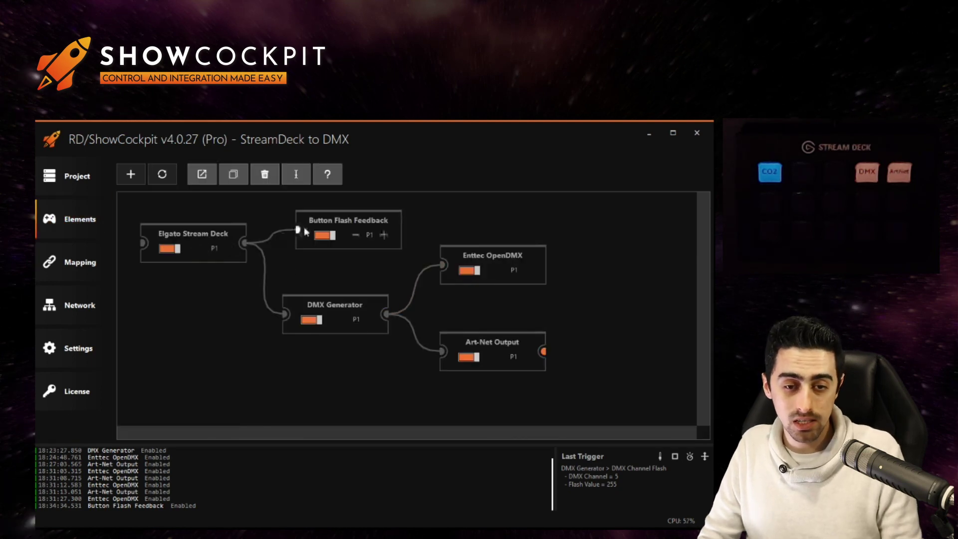